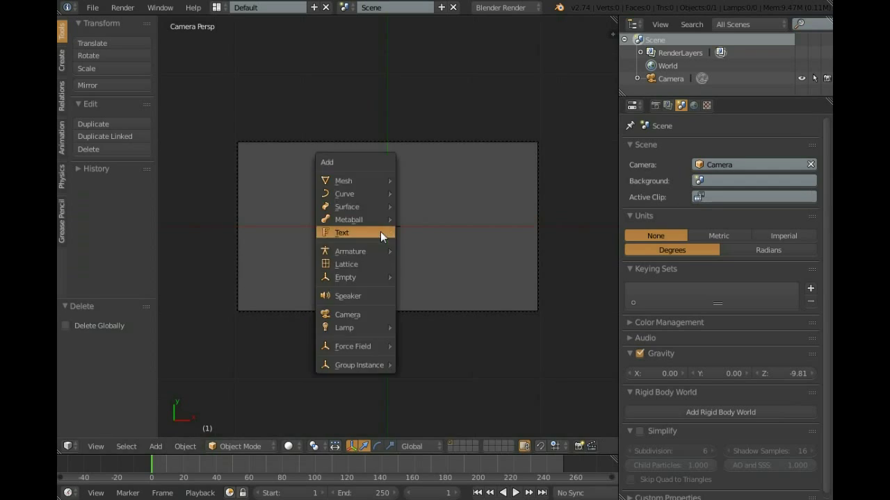
Step: Load the nasaliza.ttf font onto the text object and shrink it
click(798, 212)
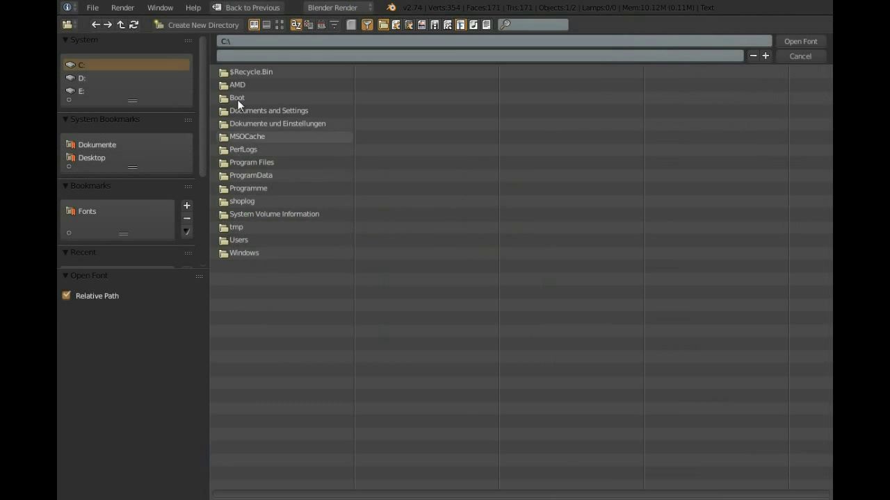
click(87, 211)
scroll(365, 243, down, 5)
click(554, 175)
click(800, 43)
key(s)
click(471, 279)
key(Tab)
key(BackSpace)
key(BackSpace)
key(BackSpace)
text(ERIKA LI)
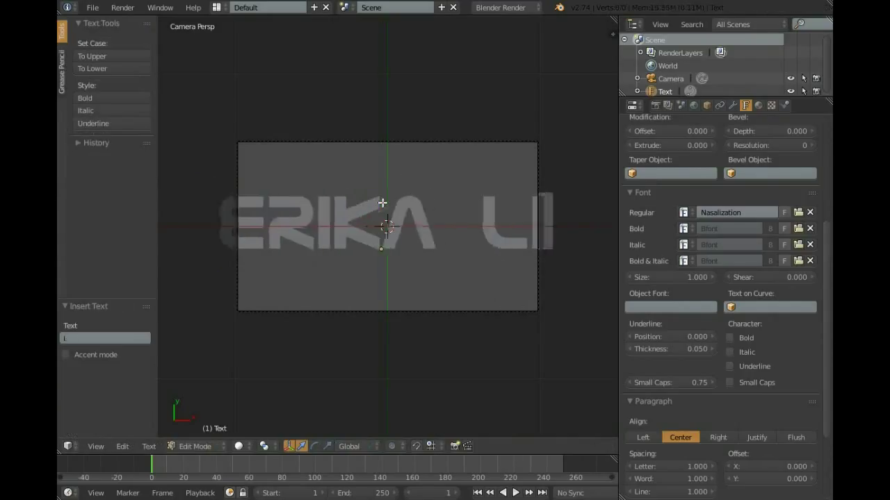
text(PPE)
key(Tab)
Step: Scale the text down and move it along Y to centre it in the camera frame
key(s)
click(447, 256)
key(g)
key(x)
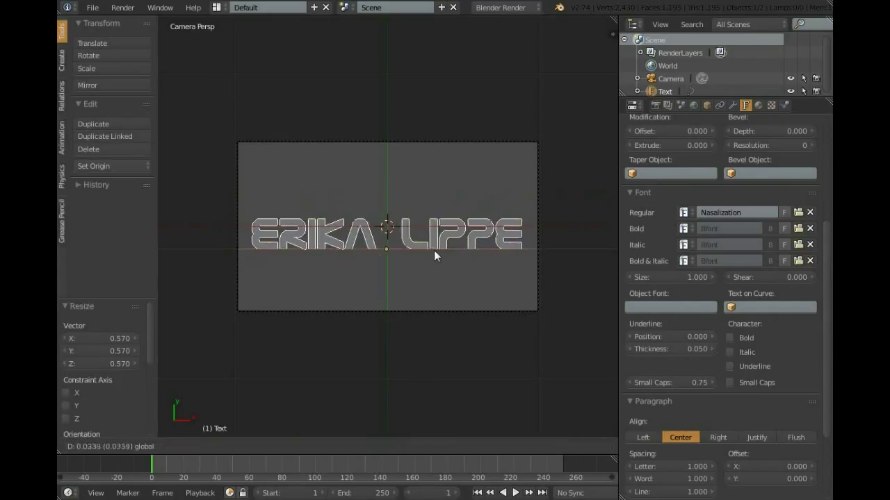
key(y)
click(417, 186)
Step: Give the text depth with extrude 0.185 and bevel depth 0.009
scroll(709, 185, up, 4)
drag(717, 222, 744, 222)
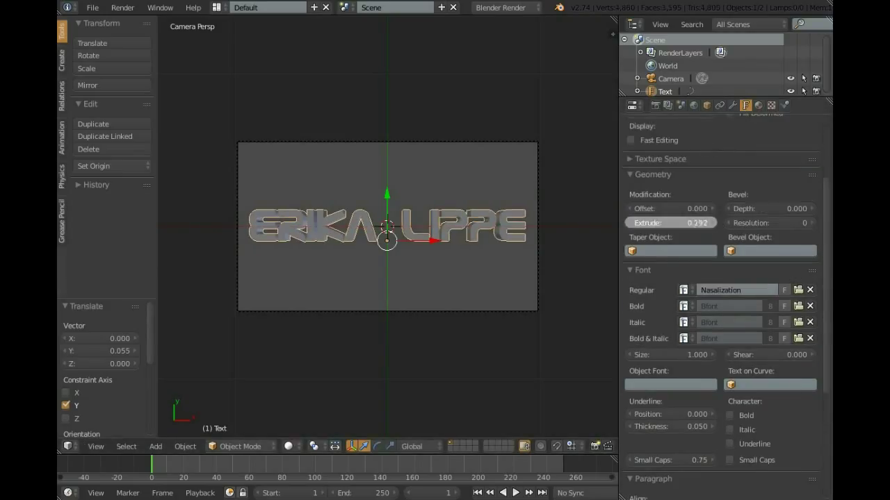
text(185)
key(Return)
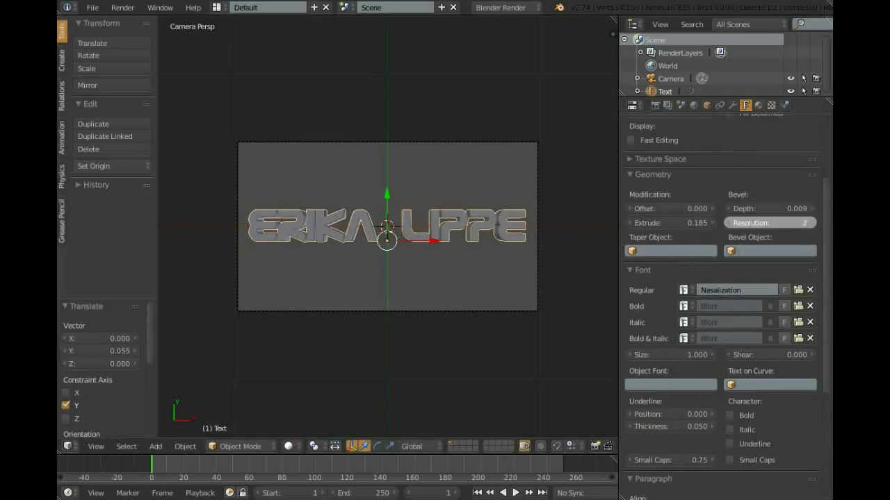
Step: Switch to Cycles and give the text a new pure red Emission material
click(500, 7)
click(511, 69)
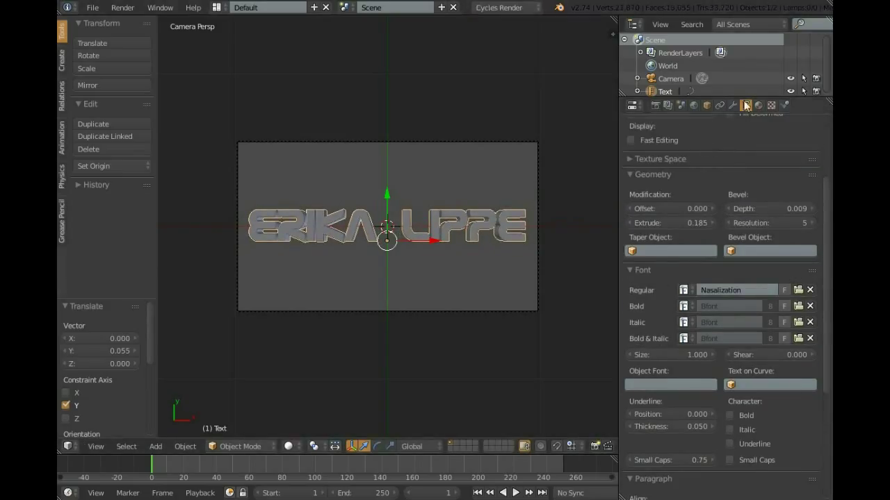
click(758, 105)
click(723, 191)
click(761, 261)
click(673, 38)
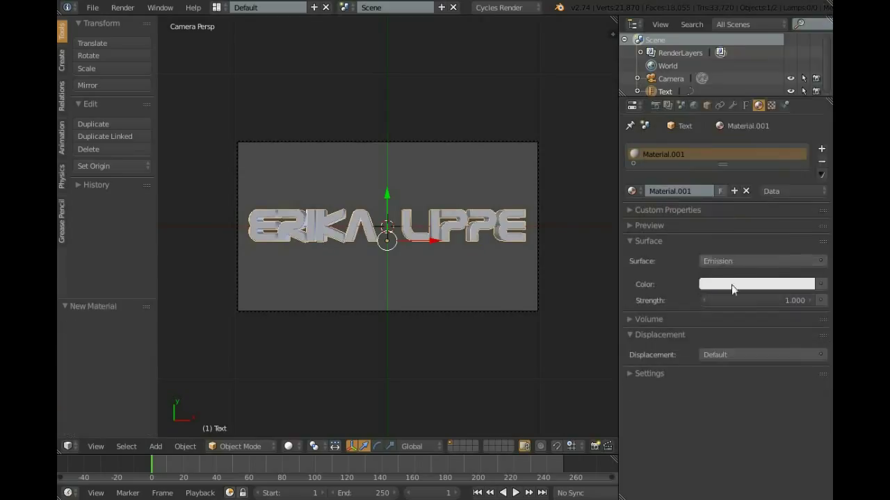
click(731, 284)
click(748, 193)
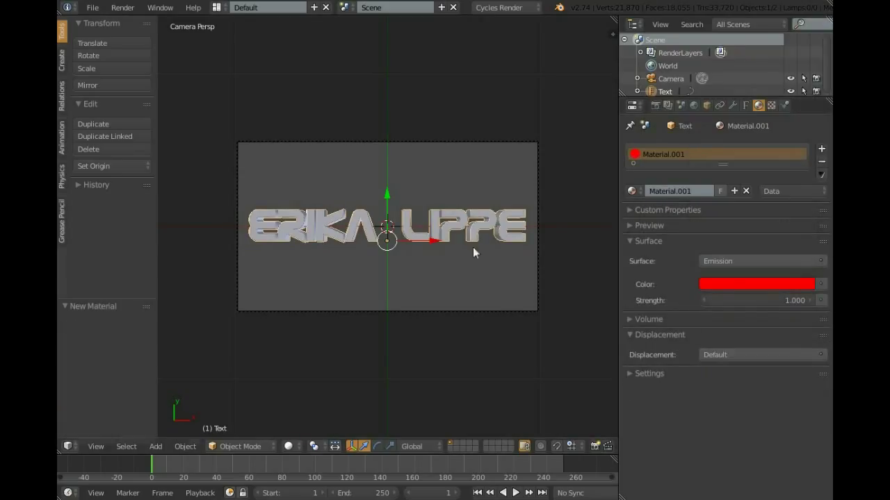
Step: Set the material's viewport colour to red
click(649, 373)
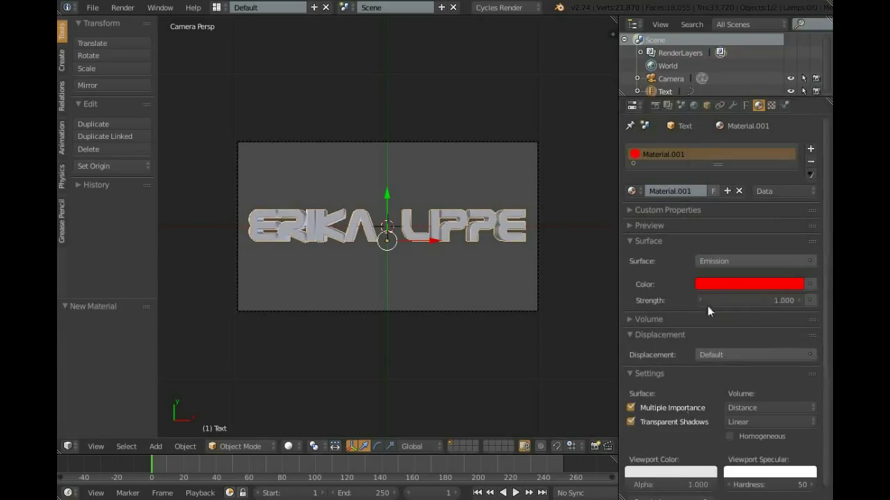
click(685, 471)
click(695, 343)
click(667, 471)
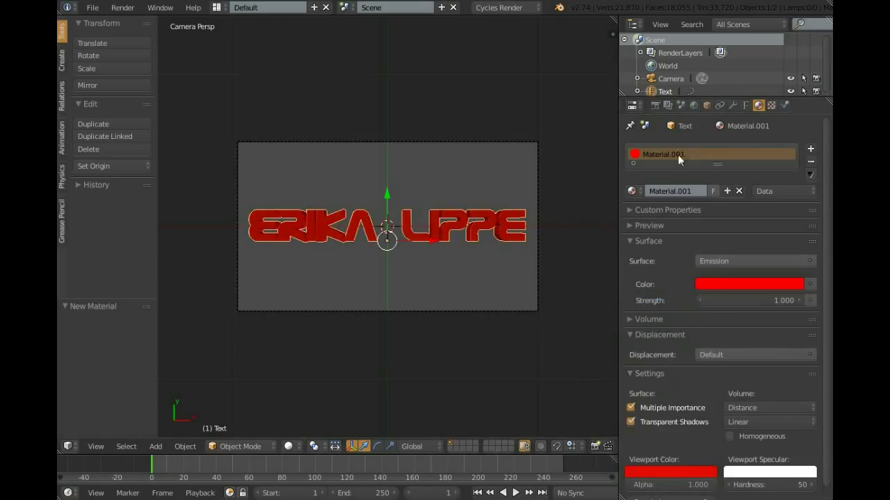
Step: Duplicate the text in place and give the copy its own new material
key(shift+d)
key(Escape)
click(727, 191)
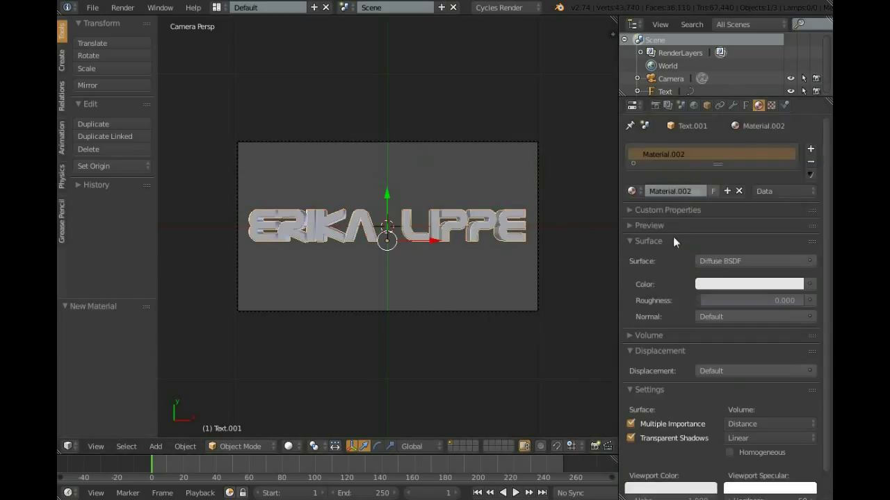
Step: Make the duplicate a Glossy BSDF rim with extrude 0.176 and offset 0.020
click(723, 261)
click(657, 73)
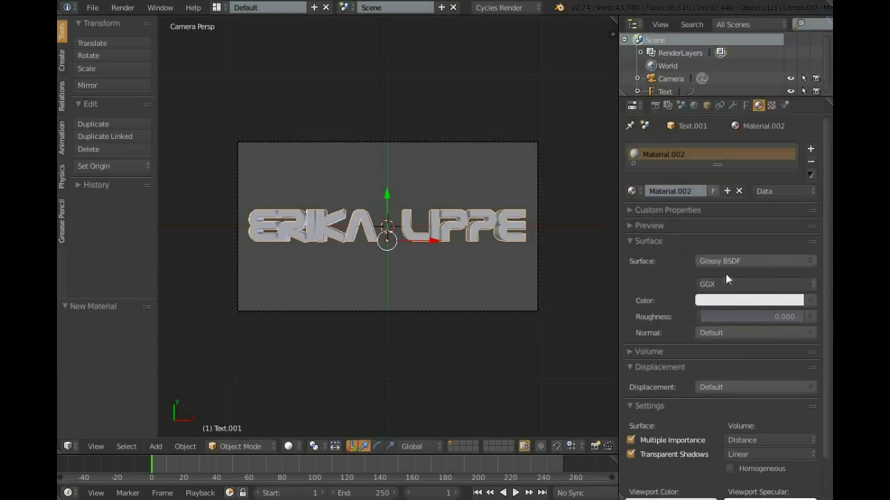
click(743, 106)
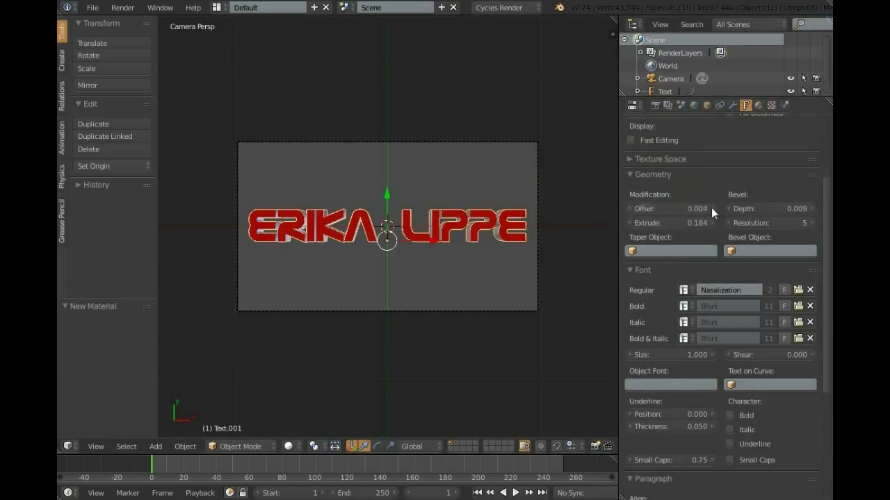
drag(671, 223, 673, 222)
drag(671, 209, 685, 208)
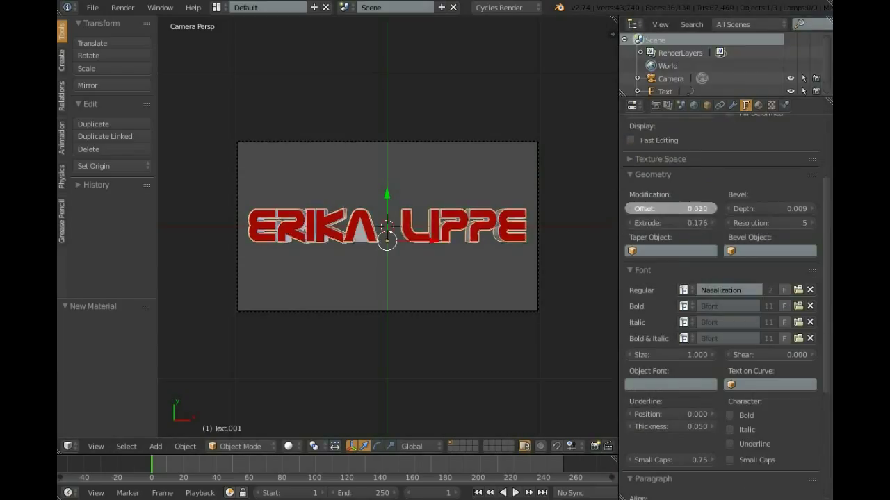
click(758, 106)
scroll(722, 278, down, 1)
key(shift+a)
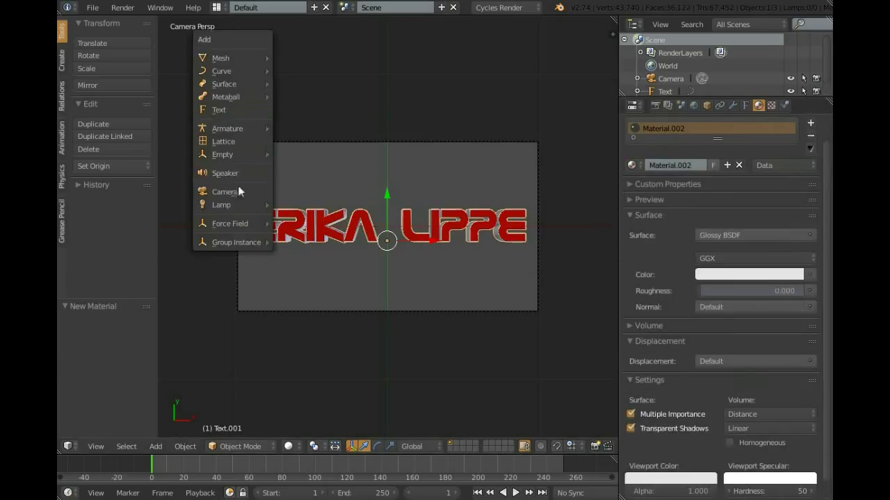
Step: Add a sun lamp with pale yellow light
click(295, 218)
click(749, 208)
click(747, 59)
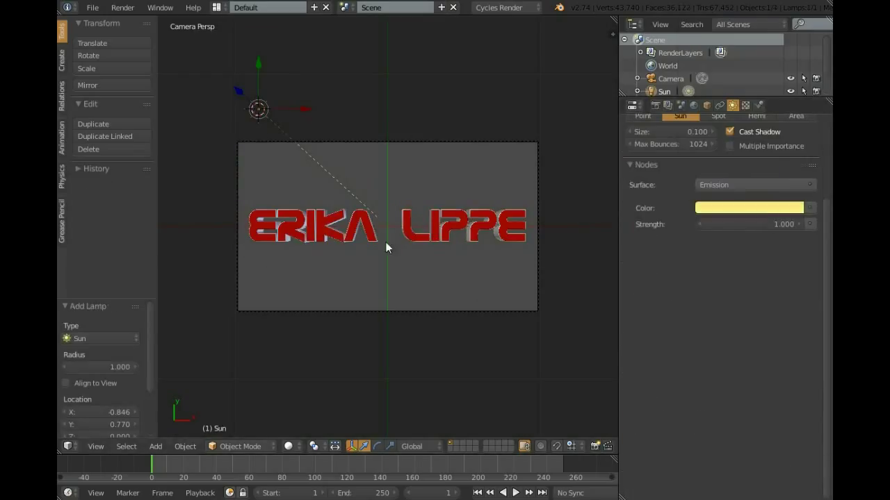
Step: Set the world background to black and render the red lettering on black
key(F12)
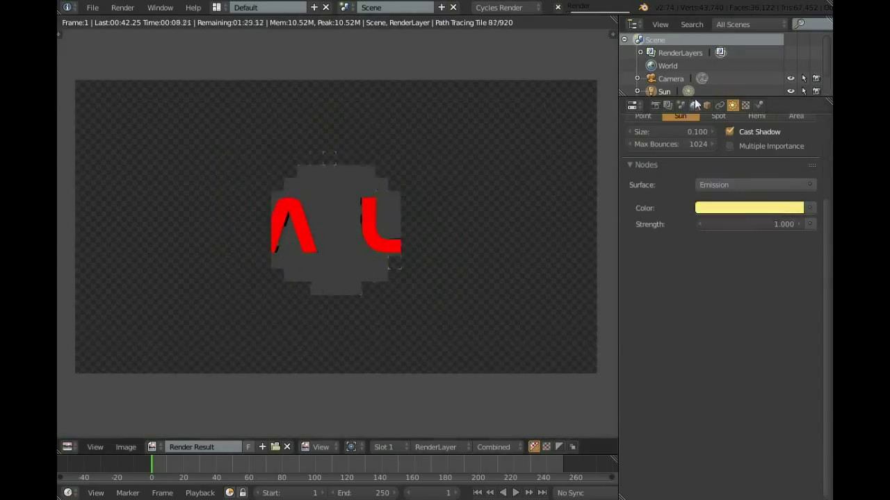
click(693, 105)
click(745, 235)
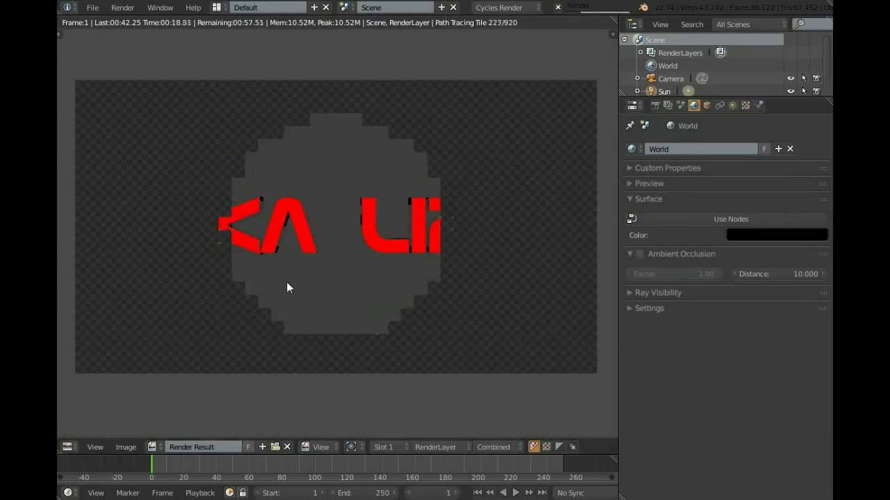
click(558, 8)
key(F12)
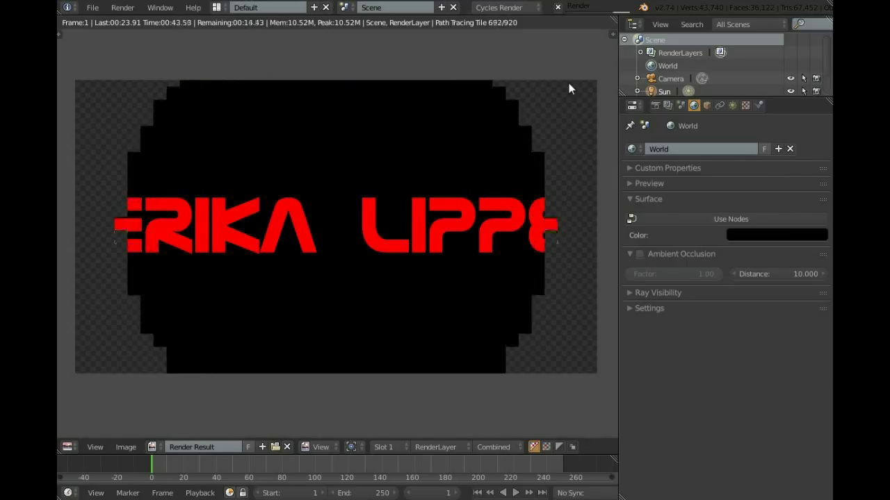
click(655, 105)
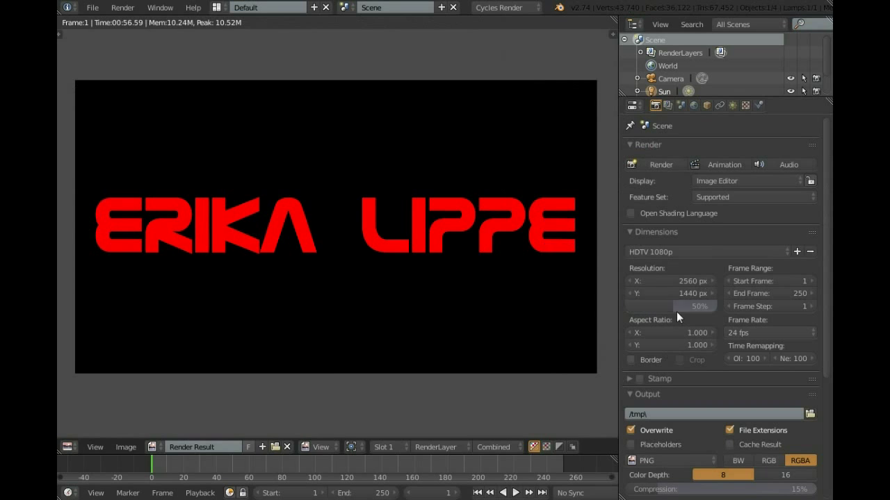
key(Escape)
Step: Set the glossy rim material's roughness to 0.313
middle_drag(391, 293, 464, 124)
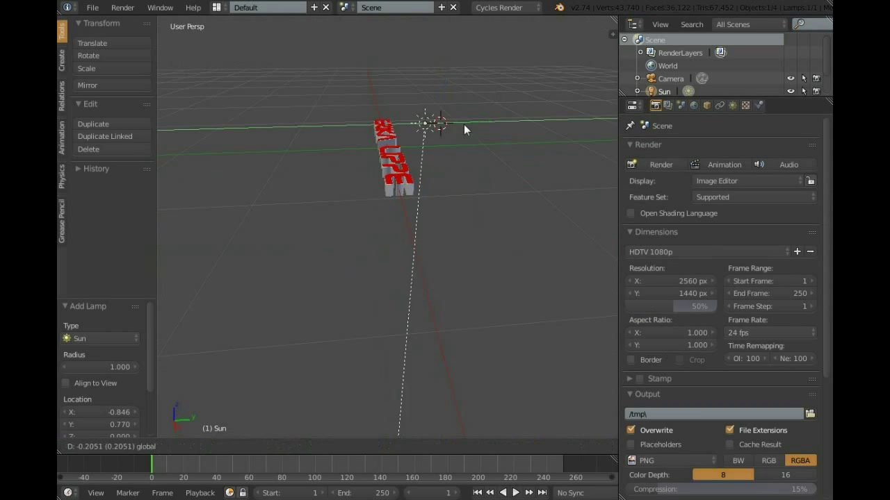
click(732, 105)
middle_drag(644, 165, 405, 200)
right_click(406, 201)
click(758, 105)
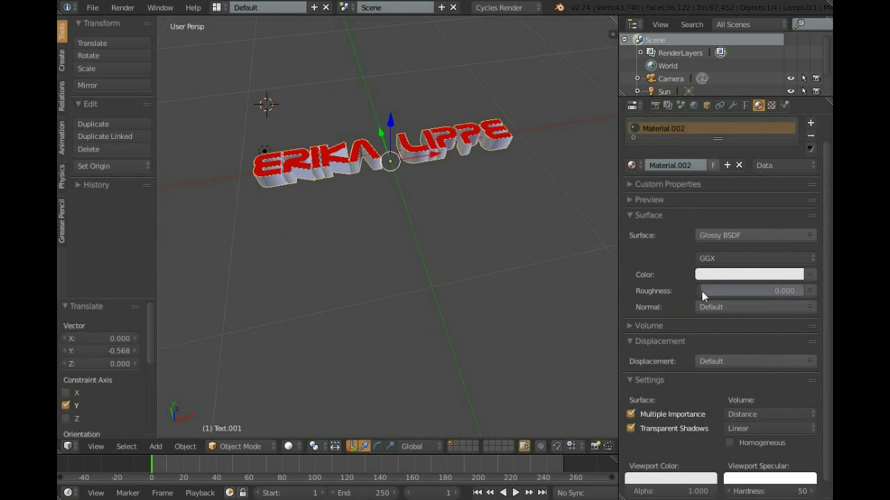
drag(708, 295, 736, 295)
click(634, 202)
key(KP_0)
Step: Tilt the red text slightly, render, and enable Use Nodes in the Compositing layout
right_click(452, 231)
key(r)
key(r)
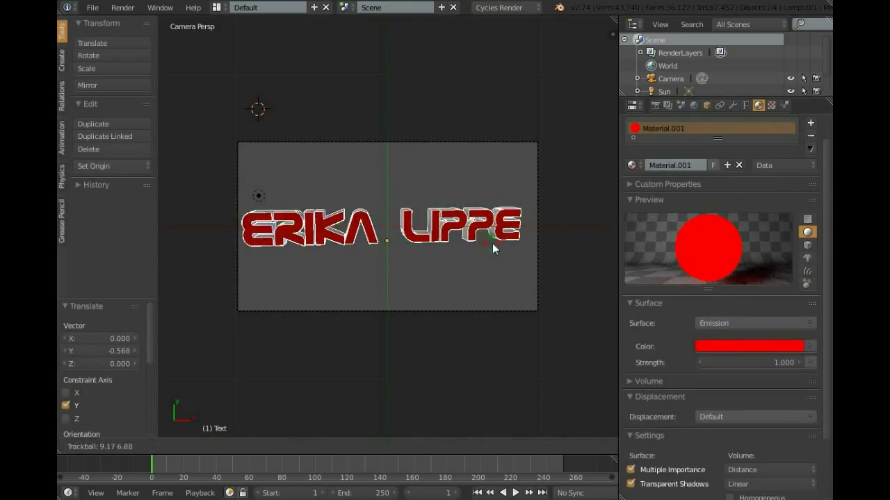
click(497, 246)
key(F12)
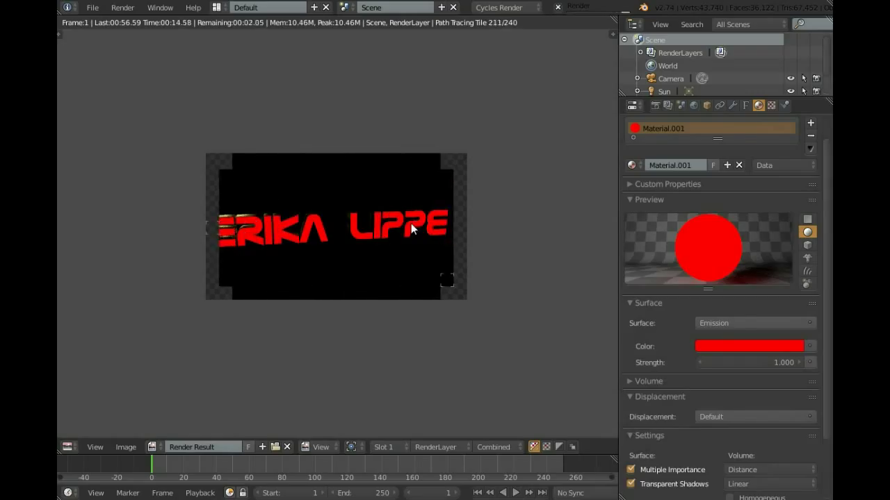
key(ctrl+Left)
click(248, 292)
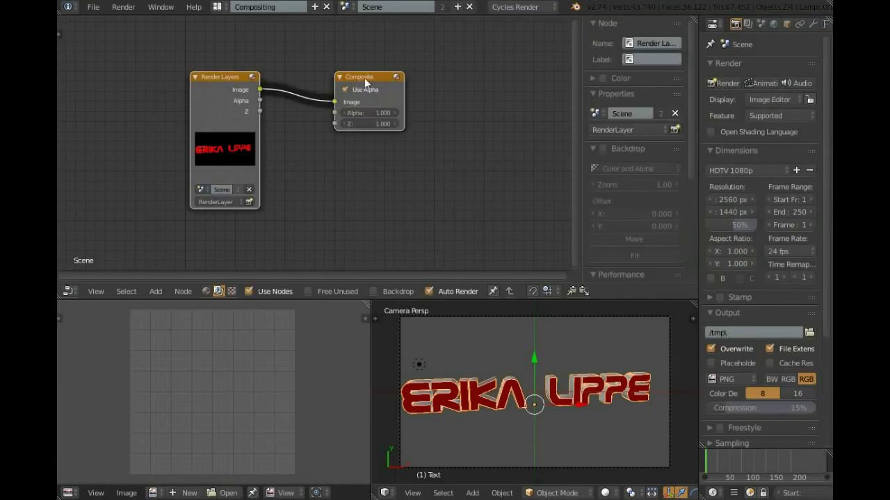
Step: Insert a Fog Glow Glare node between Render Layers and the output
drag(371, 81, 445, 60)
drag(243, 129, 177, 92)
key(shift+a)
click(306, 230)
click(227, 48)
key(ctrl+Up)
scroll(306, 144, up, 1)
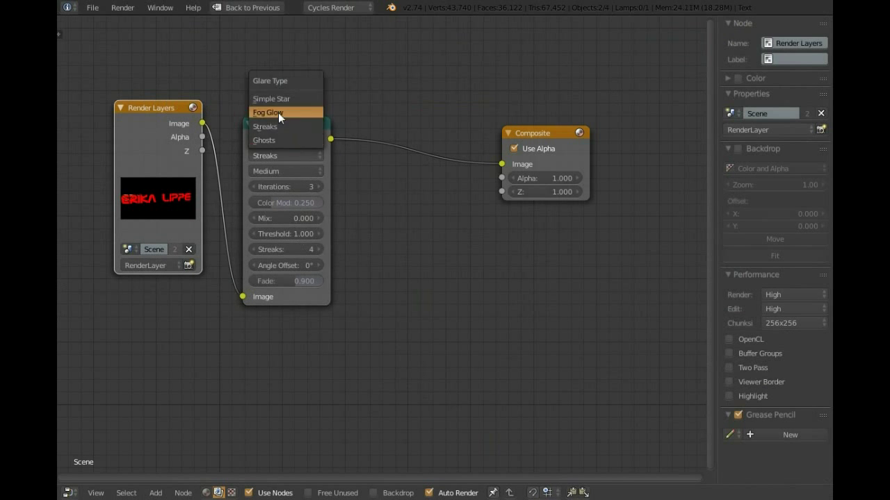
click(278, 113)
click(286, 202)
Step: Add a Viewer node fed by the Glare result and fit the backdrop preview
key(shift+a)
click(528, 326)
click(542, 240)
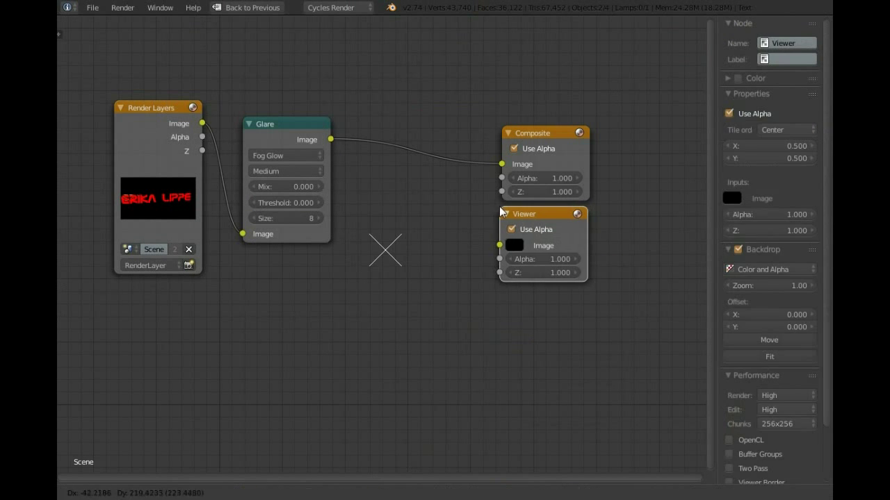
drag(330, 139, 499, 245)
key(v)
key(v)
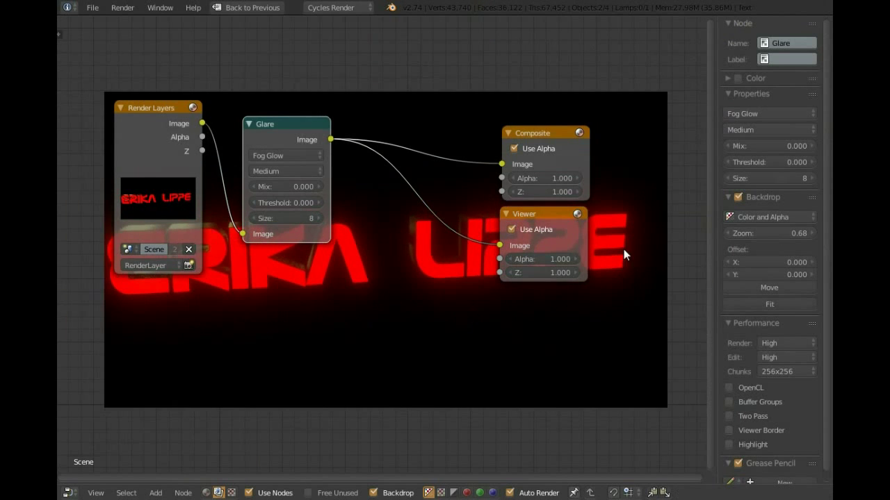
middle_drag(624, 249, 546, 288)
click(507, 272)
Step: Add a Kirsch-type Filter node after the Glare node
key(shift+a)
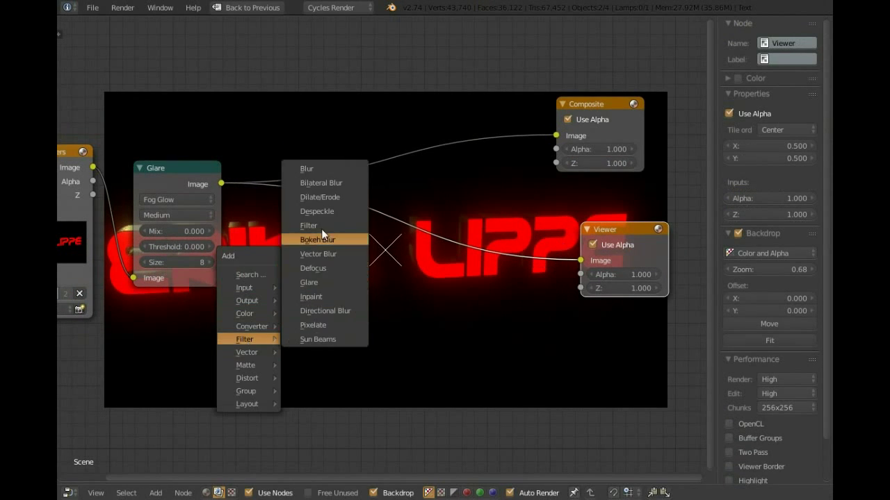
click(322, 232)
click(297, 228)
click(313, 248)
click(297, 166)
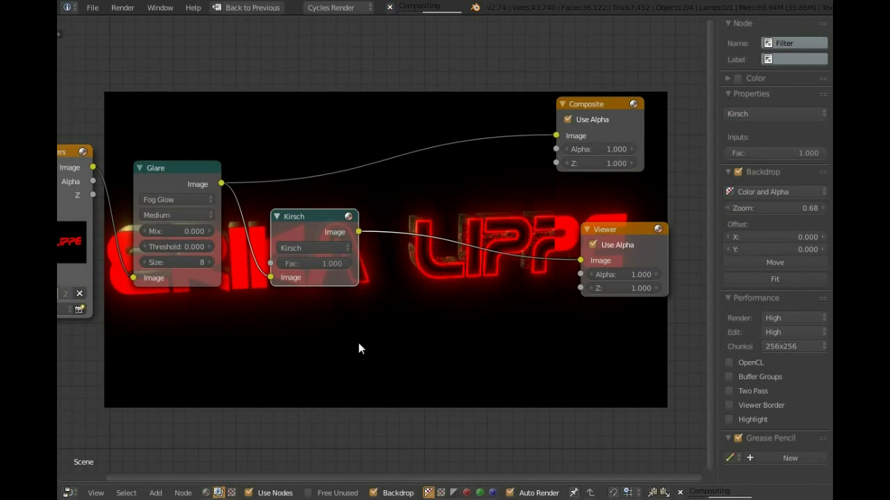
drag(311, 217, 293, 207)
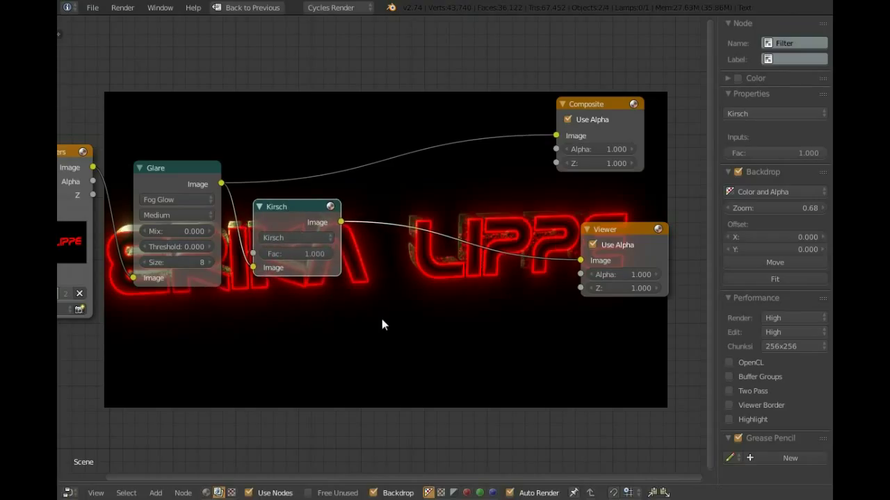
key(shift+a)
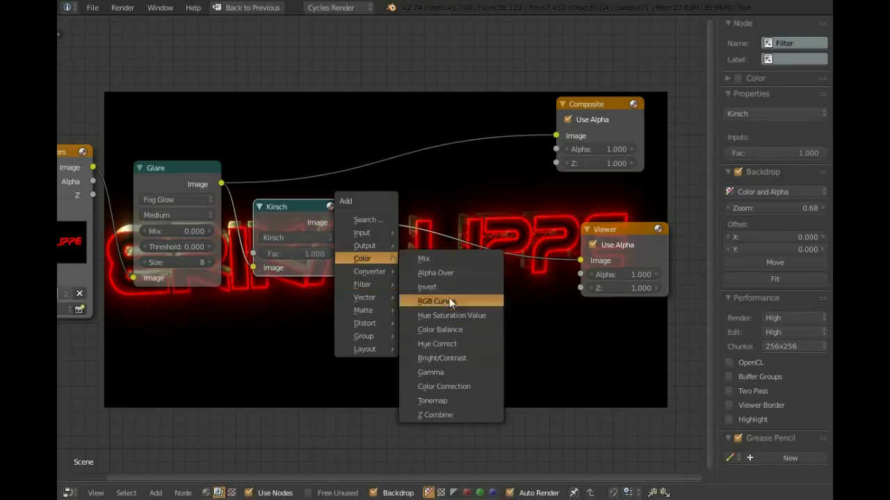
Step: Insert an RGB Curves node after Kirsch with its curve pulled down to darken
click(449, 302)
click(443, 261)
drag(449, 266, 447, 294)
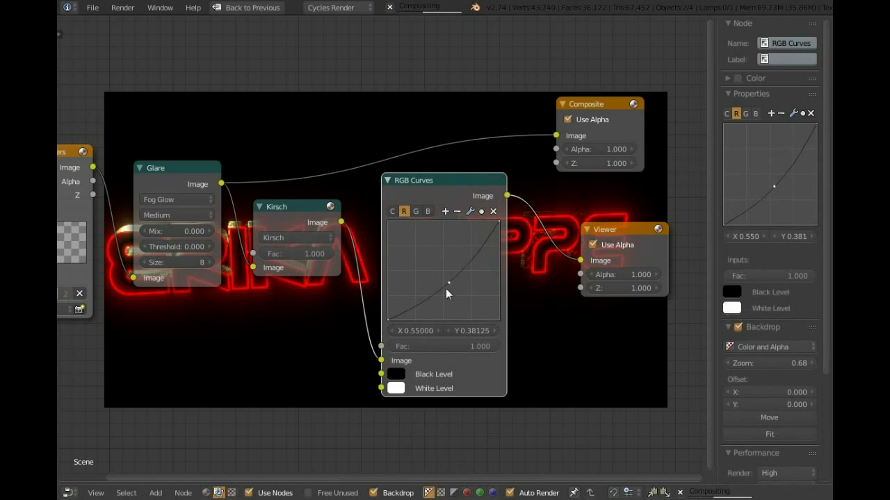
middle_drag(550, 320, 341, 350)
drag(415, 254, 526, 251)
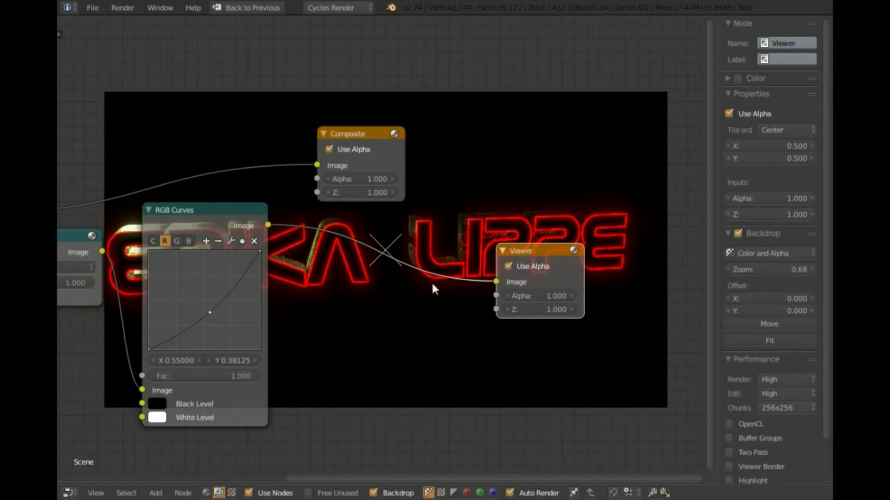
Step: Add a Lens Distortion node with 0.100 dispersion and arrange Composite and Viewer
key(shift+a)
click(473, 194)
double_click(384, 350)
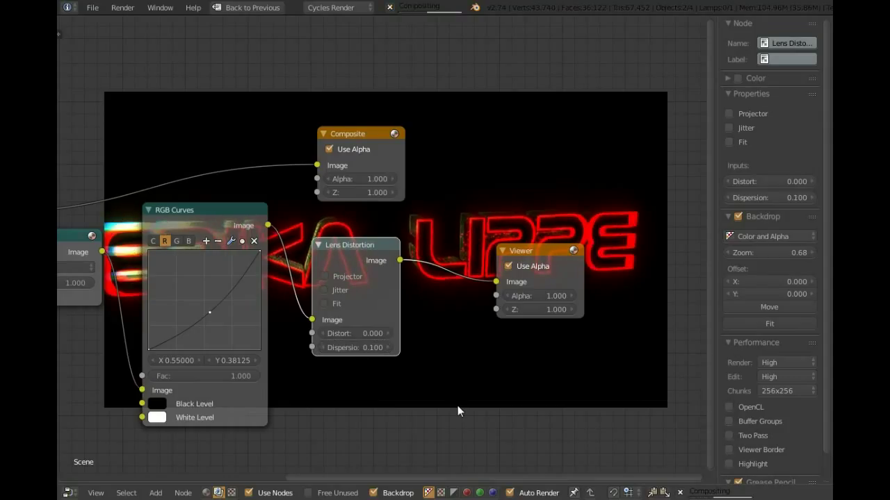
mouse_move(590, 218)
middle_down()
mouse_move(369, 308)
mouse_move(491, 218)
mouse_move(389, 192)
middle_up()
key(ctrl+Up)
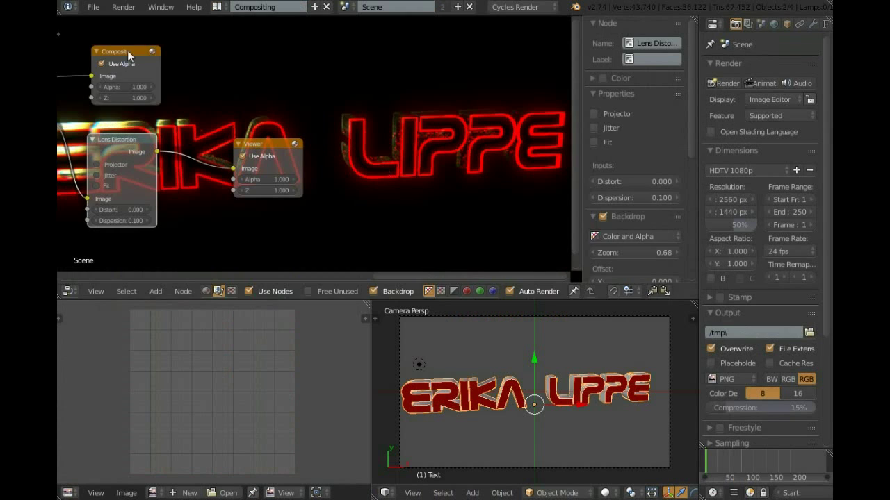
drag(124, 52, 348, 84)
drag(267, 144, 347, 156)
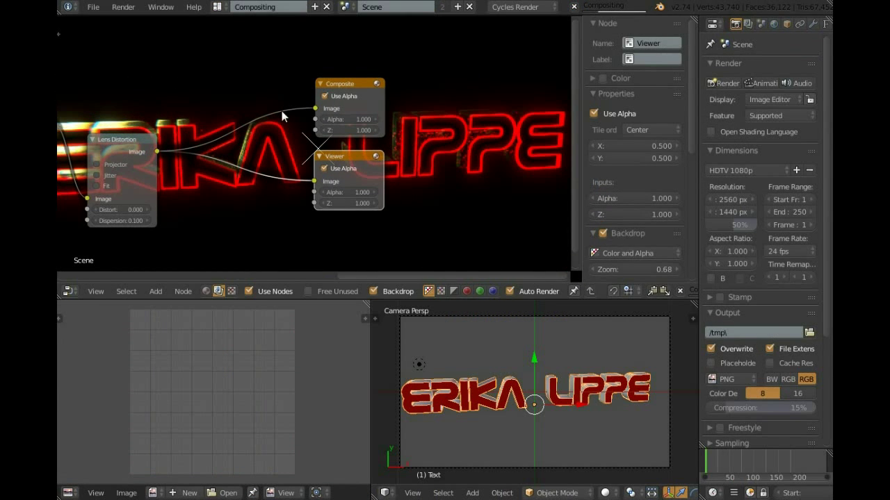
Step: In the Default layout, add a torus at the camera centre
click(217, 7)
click(236, 65)
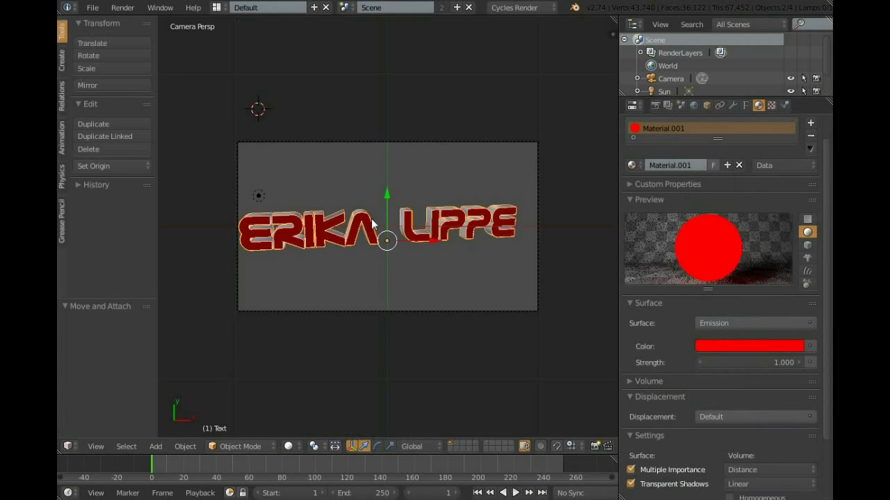
key(shift+a)
click(545, 376)
key(g)
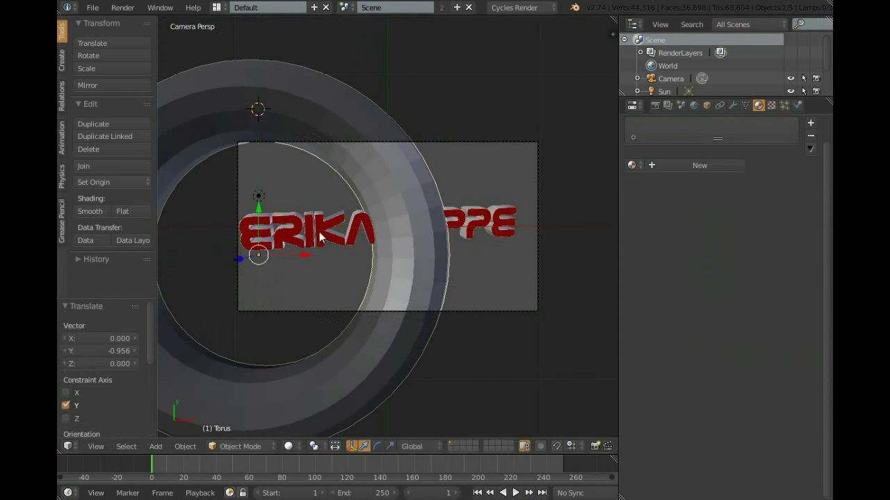
click(448, 236)
Step: Randomly select and delete a portion of the torus faces
key(Tab)
key(a)
click(127, 446)
click(139, 229)
mouse_move(99, 338)
mouse_down()
mouse_move(122, 339)
mouse_move(93, 339)
mouse_up()
key(x)
click(306, 325)
Step: Randomly select and delete another batch of torus faces, then leave Edit Mode
click(126, 446)
click(201, 335)
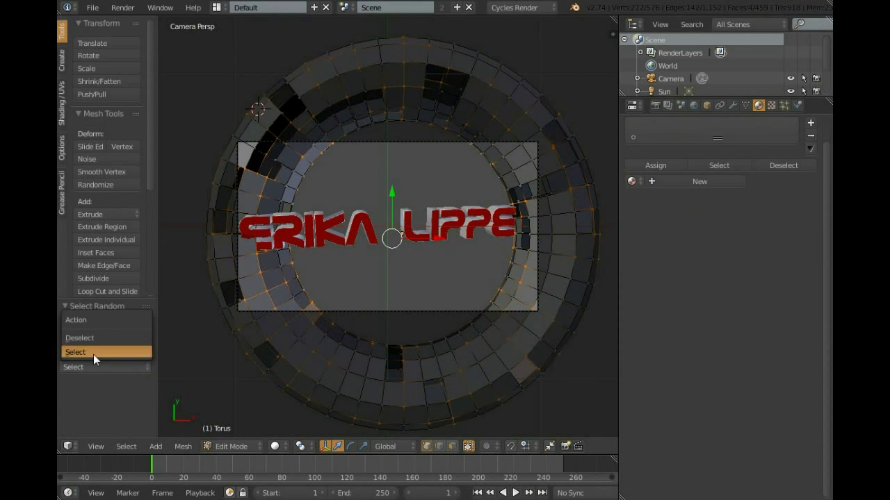
click(93, 353)
key(x)
click(308, 232)
key(a)
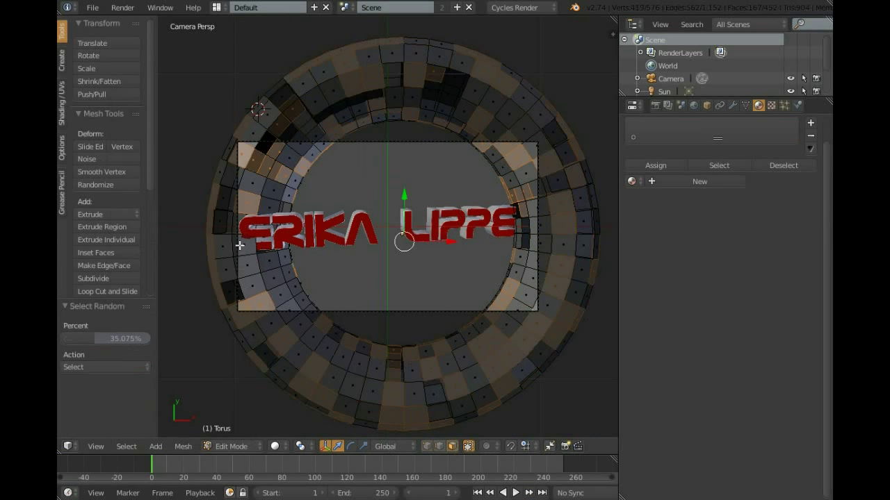
key(x)
click(299, 284)
key(Tab)
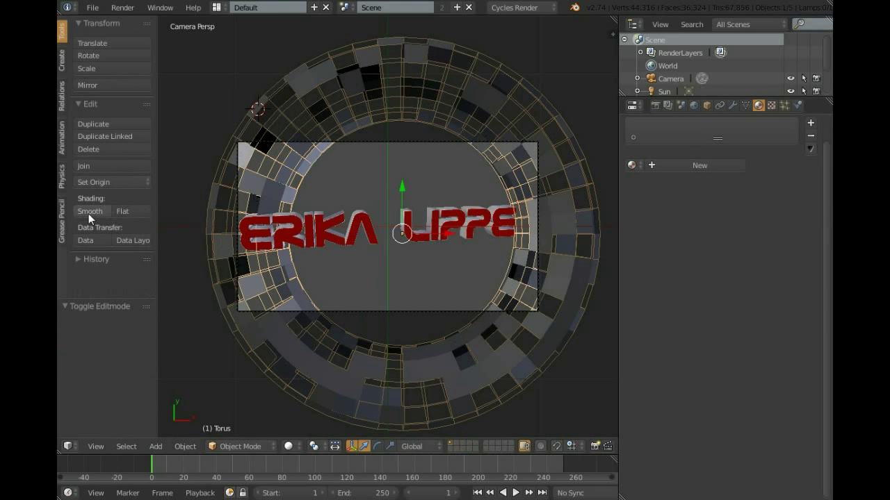
Step: Smooth-shade the torus and give it a new green Emission material
click(89, 214)
click(699, 165)
click(754, 324)
click(661, 238)
click(749, 346)
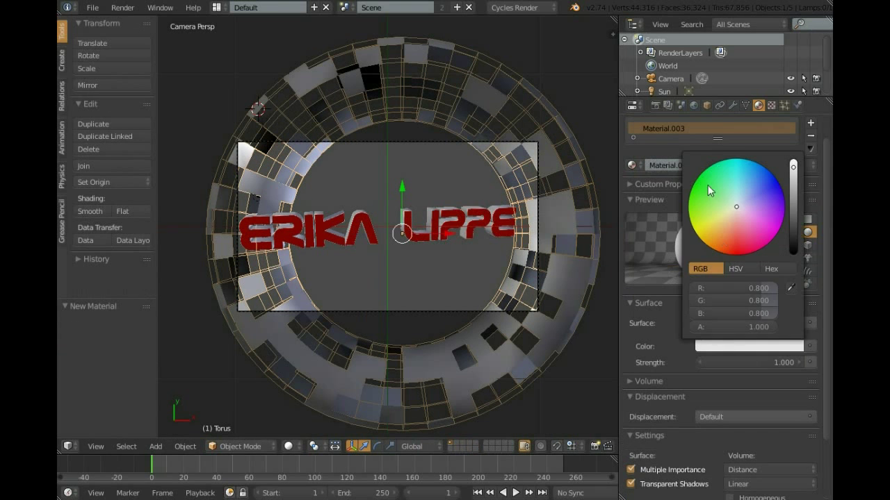
click(707, 185)
Step: Scale and position the torus ring around the text, then render
key(s)
click(521, 322)
key(g)
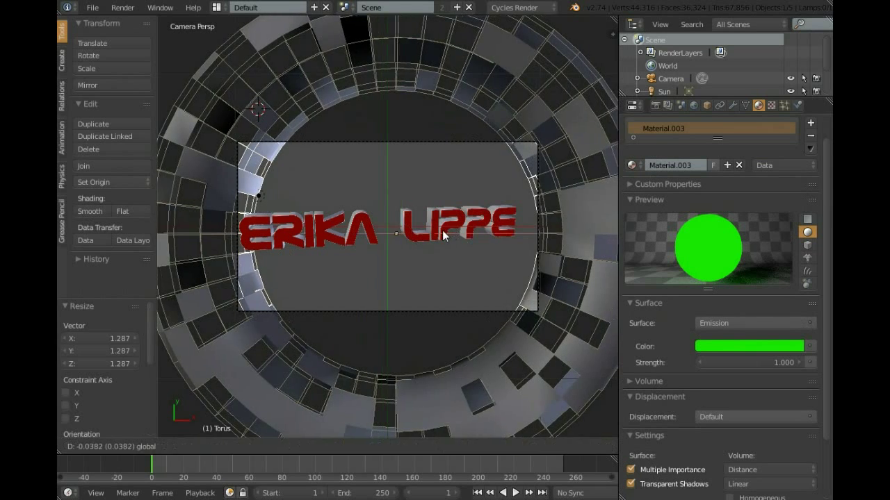
click(437, 232)
key(s)
click(552, 299)
key(F12)
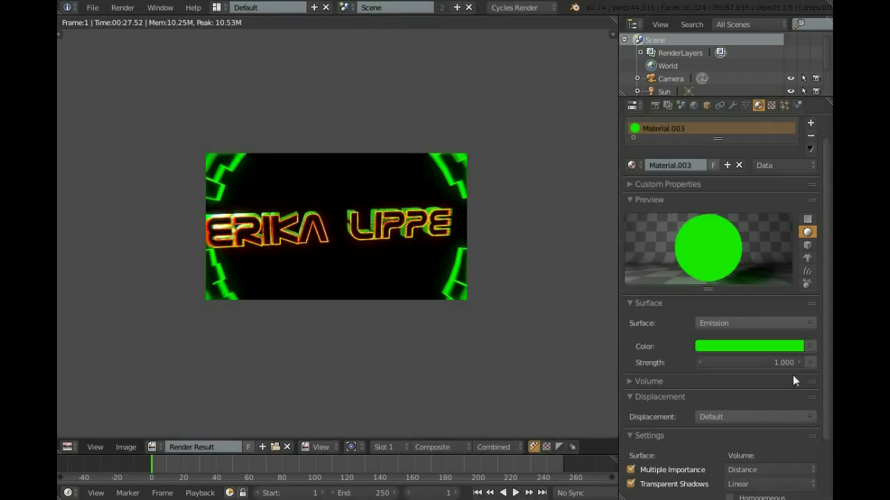
Step: Re-render with the ring's emission strength at 0.500, then return to the 3D view
key(F12)
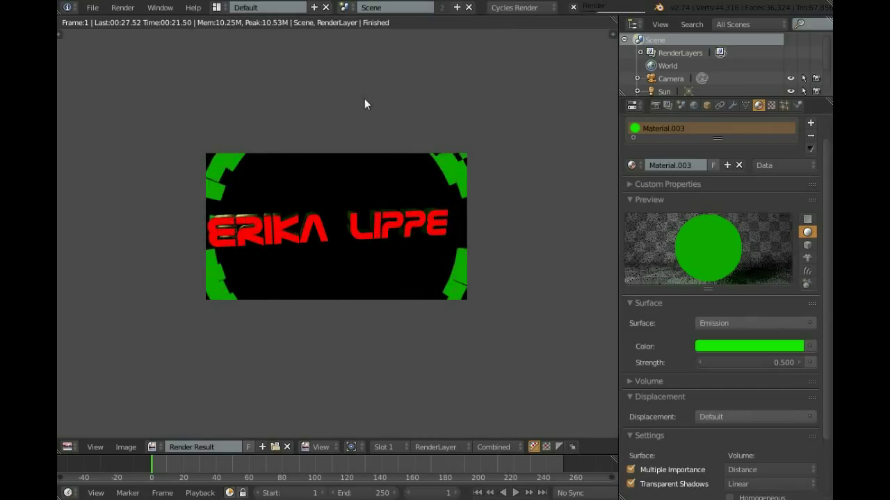
key(Escape)
Step: Add a plane, scale it to fit inside the ring, and snap it to the 3D cursor
middle_drag(423, 231, 422, 171)
key(shift+a)
click(452, 222)
key(s)
click(422, 187)
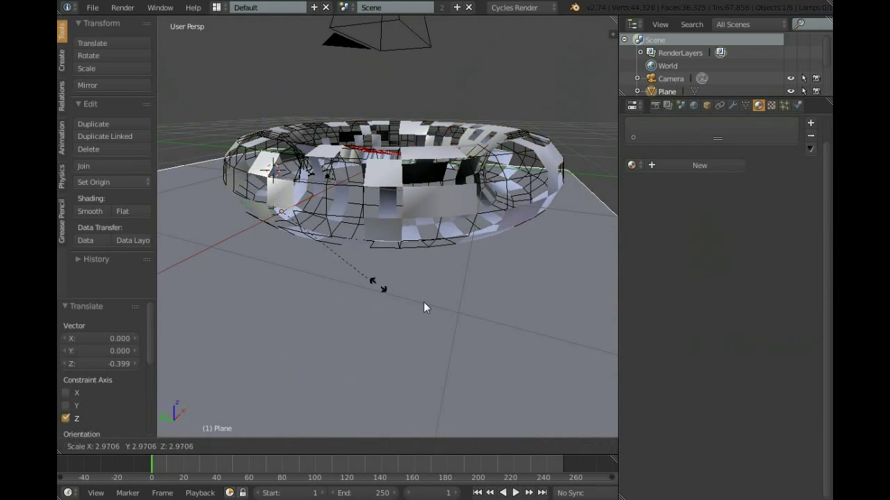
key(KP_0)
key(s)
click(494, 285)
key(shift+s)
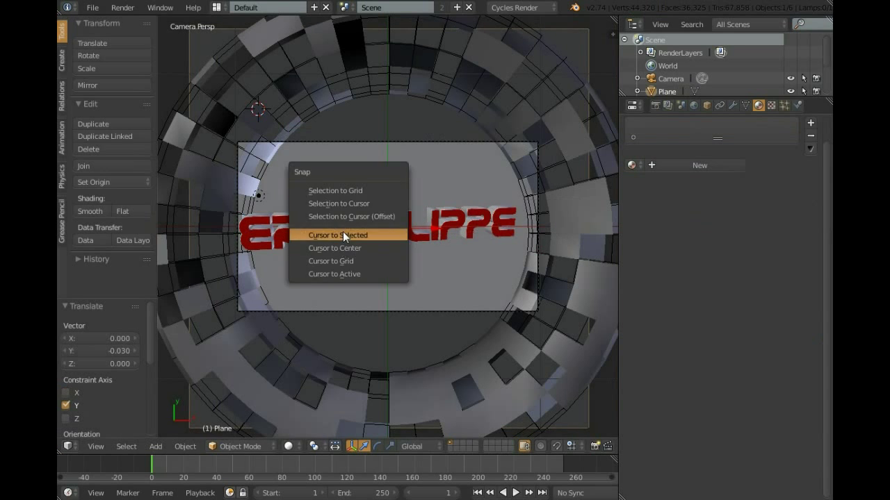
click(341, 200)
Step: Reset the 3D cursor to world origin and lower the plane along Z behind the text
key(KP_0)
key(shift+s)
click(337, 246)
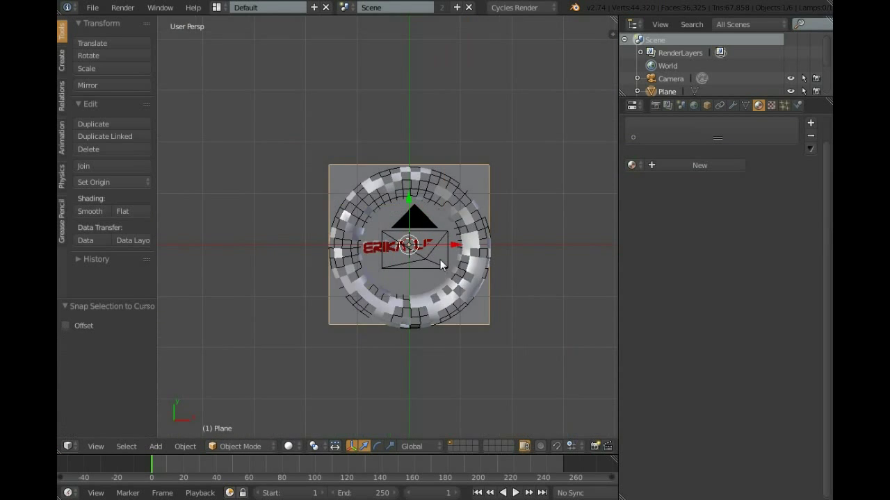
key(KP_0)
key(g)
key(z)
click(433, 195)
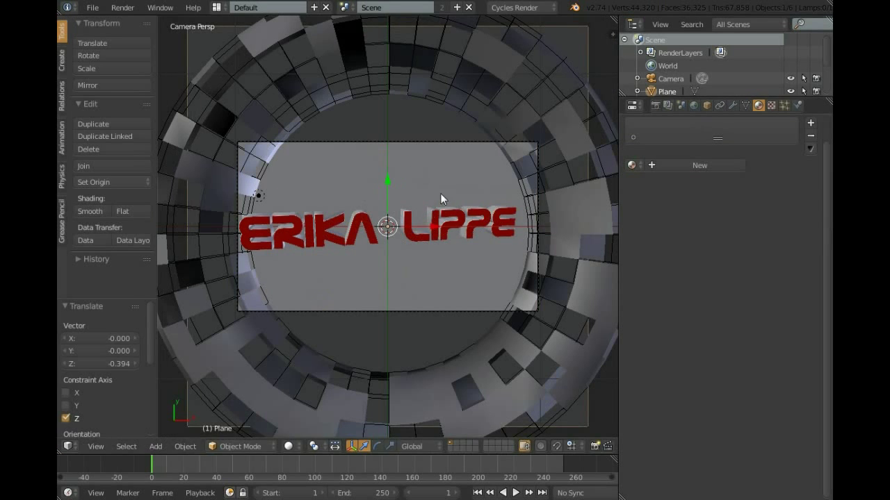
key(KP_0)
Step: Duplicate the sun lamp to create Sun.002
right_click(430, 313)
key(shift+d)
click(358, 328)
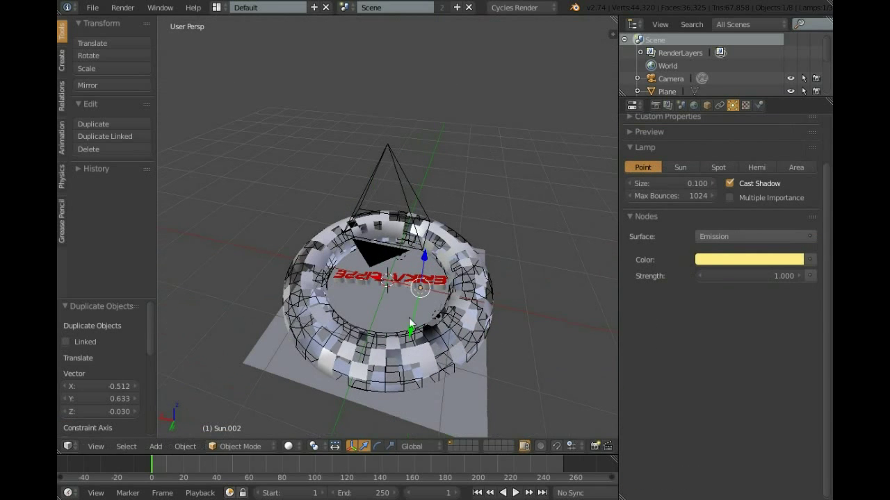
Step: Set the duplicated lamp's emission colour and render the camera view
click(748, 259)
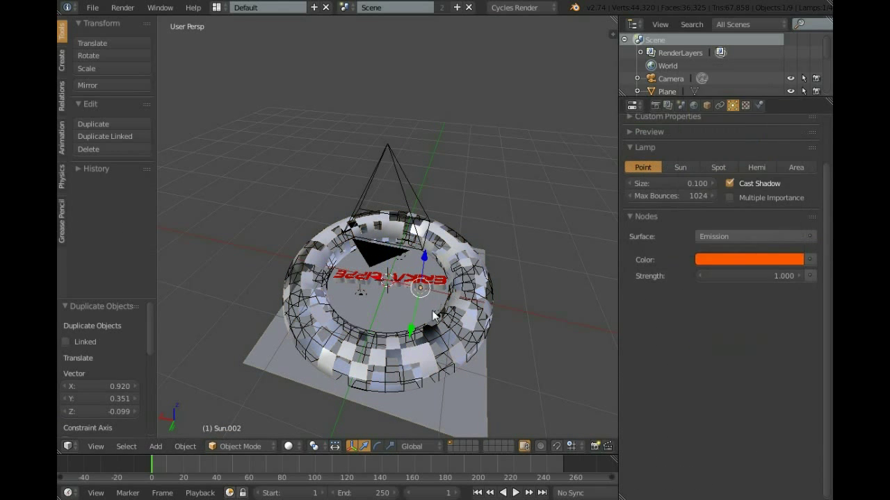
key(KP_0)
key(F12)
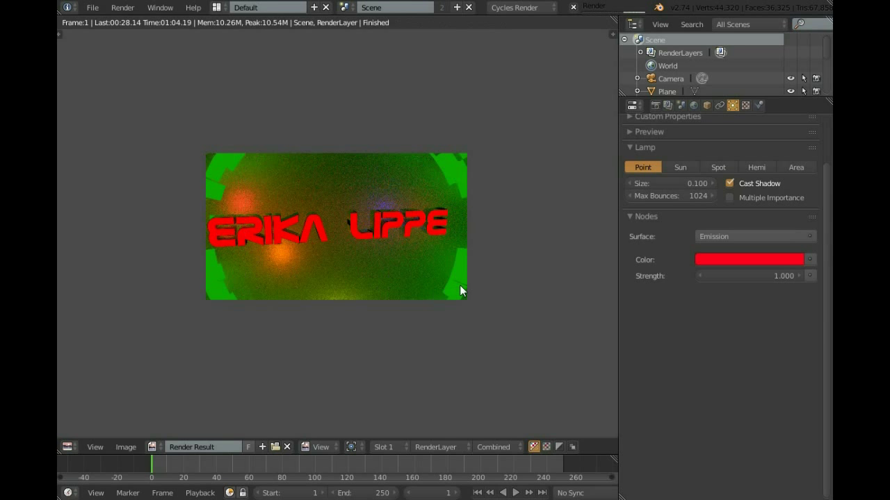
Step: In the Compositing layout, add a Bright/Contrast node with brightness -0.500
click(268, 7)
click(250, 52)
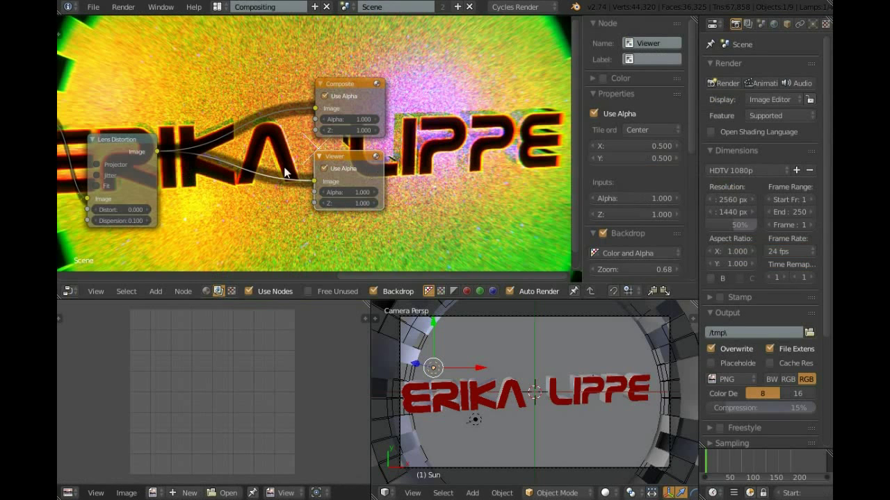
key(shift+a)
click(261, 312)
click(253, 169)
drag(236, 198, 209, 197)
Step: Rearrange the full-screen node graph and add a Hue Saturation Value node with Hue 0.5
key(ctrl+Up)
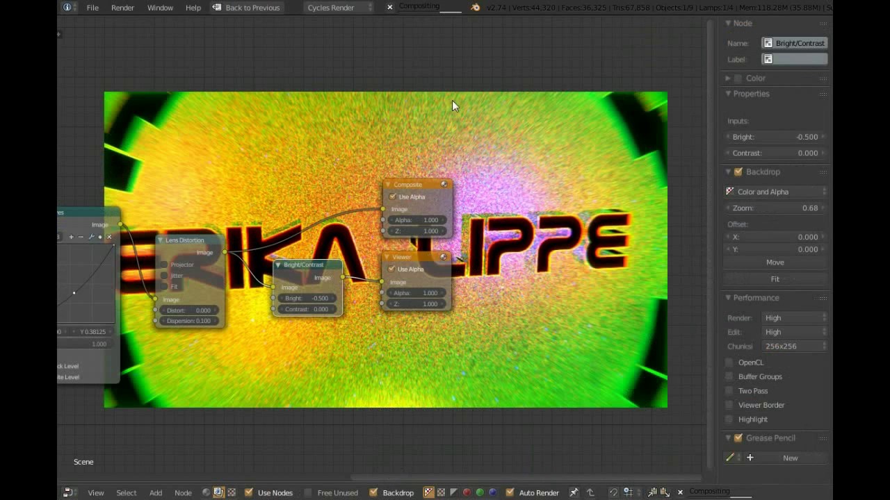
drag(305, 265, 278, 278)
drag(414, 257, 499, 261)
drag(414, 184, 496, 170)
key(shift+a)
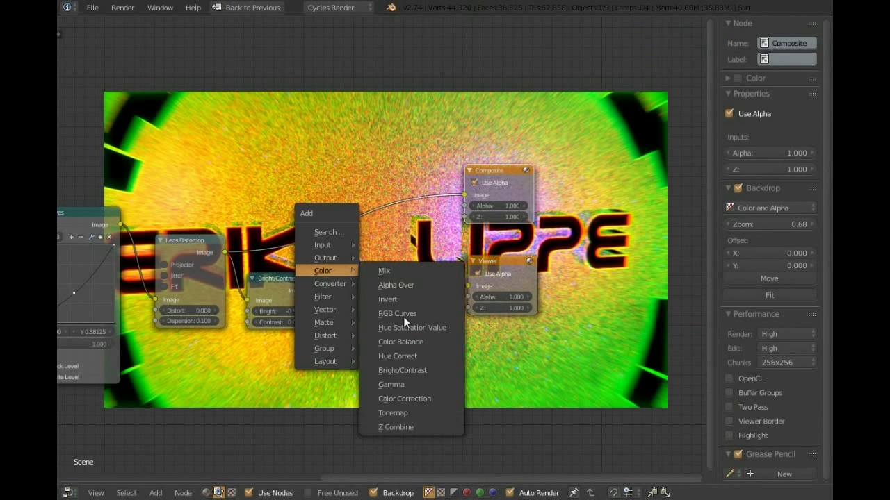
click(405, 327)
click(408, 317)
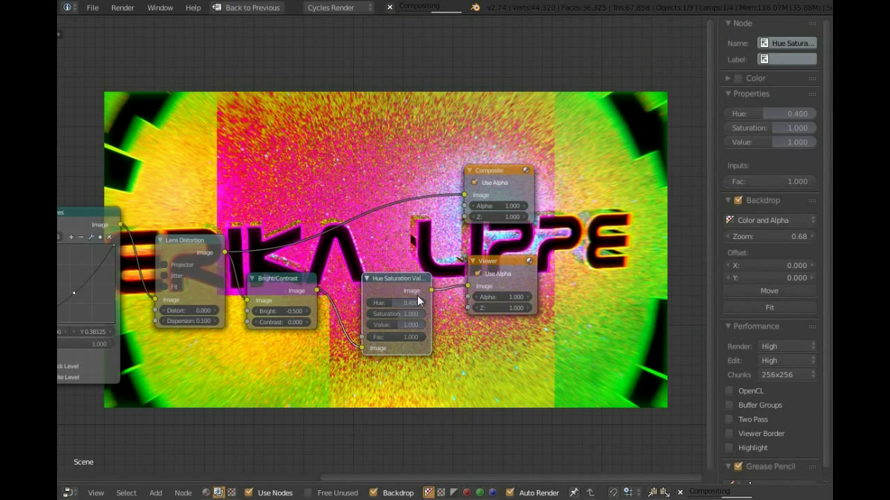
click(394, 303)
text(.5)
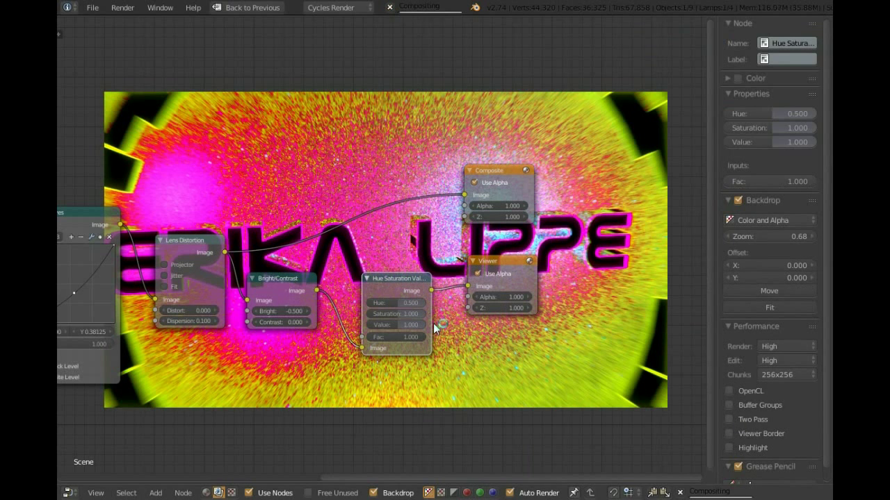
Step: Delete the lower RGB Curves point and return to the 3D scene
middle_drag(94, 187, 250, 247)
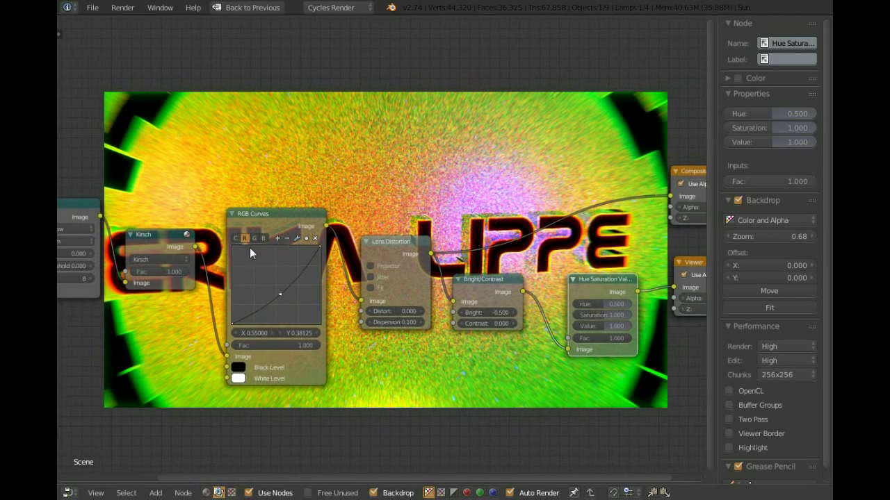
click(315, 238)
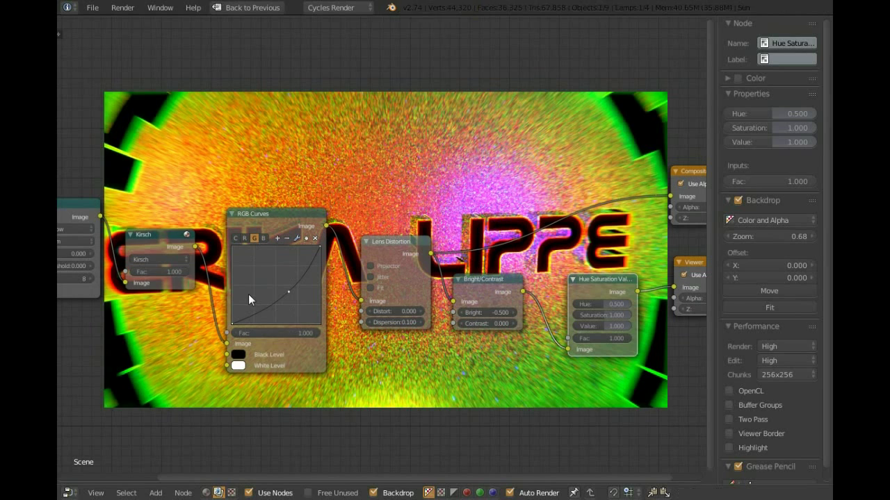
click(248, 7)
click(217, 7)
key(Escape)
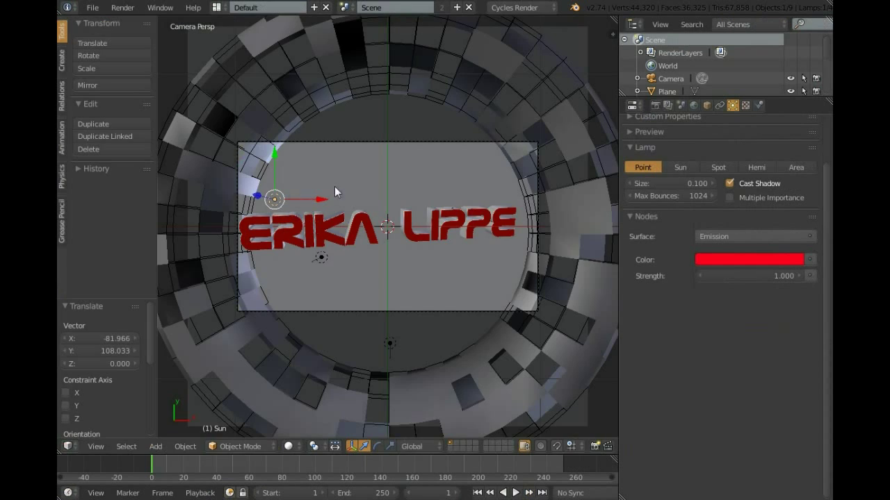
Step: Set the red and yellow sun lamps' emission strength to 0.5
text(.5)
key(Return)
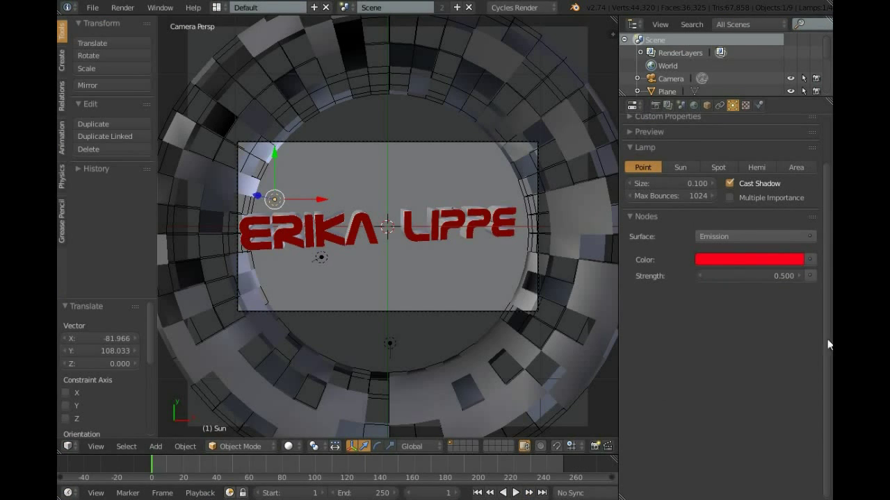
right_click(321, 257)
click(718, 276)
text(.5)
key(Return)
right_click(390, 344)
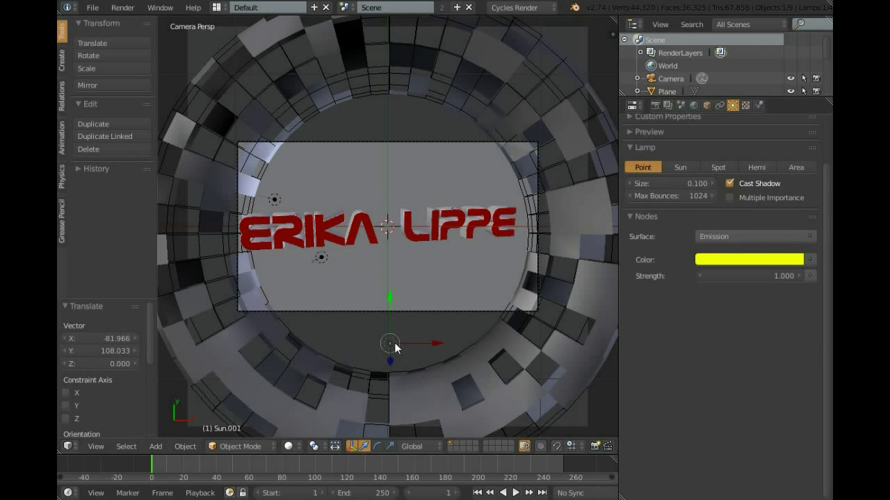
click(723, 276)
key(Return)
Step: Shift the yellow lamp along X and render from the camera
key(KP_0)
key(g)
key(x)
click(390, 346)
key(KP_0)
key(F12)
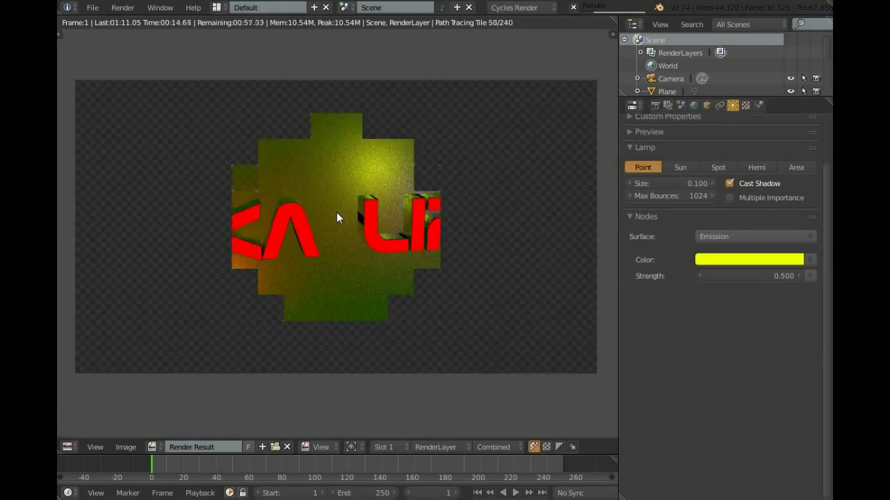
Step: Preview the Lens Distortion node output as the compositor backdrop
scroll(337, 218, down, 3)
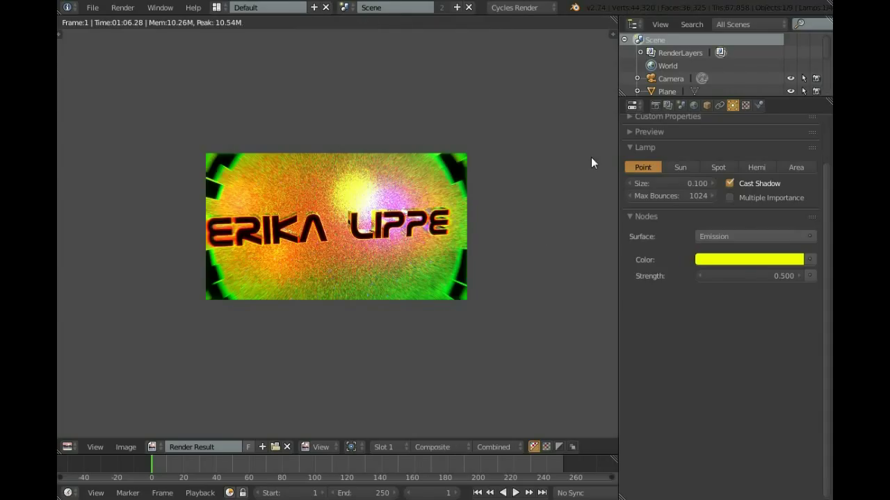
key(ctrl+Left)
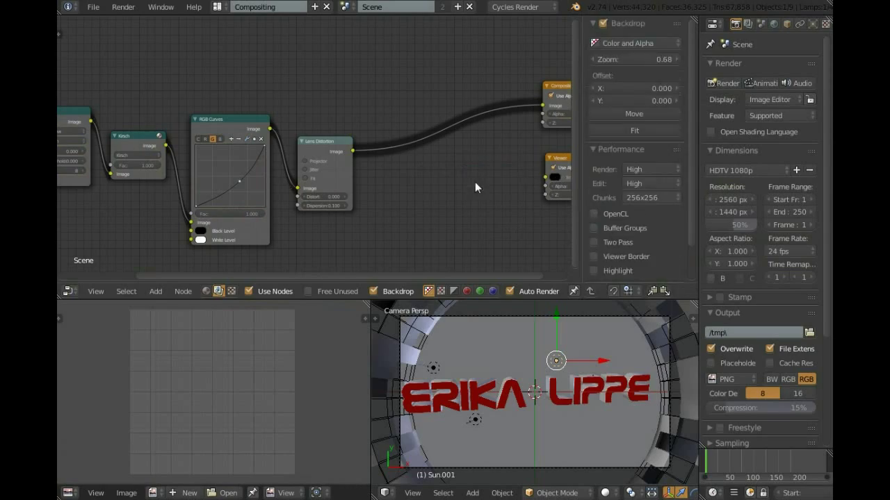
ctrl+shift+click(324, 166)
key(F11)
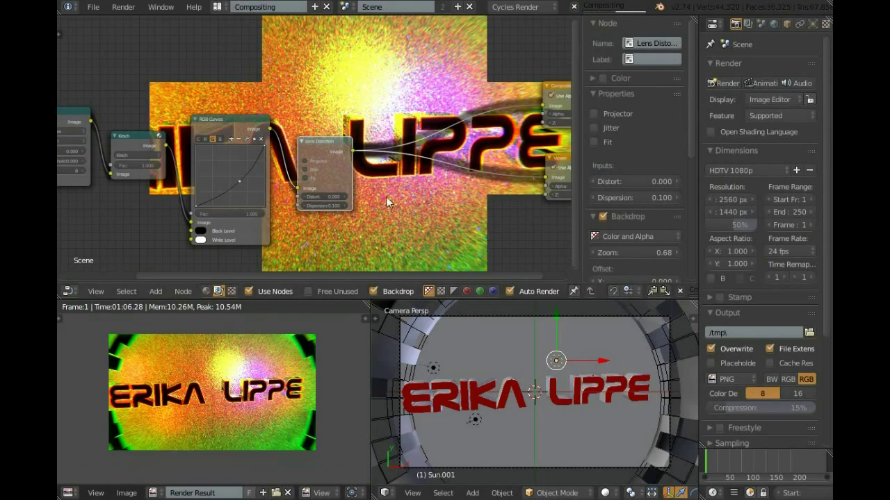
key(ctrl+Up)
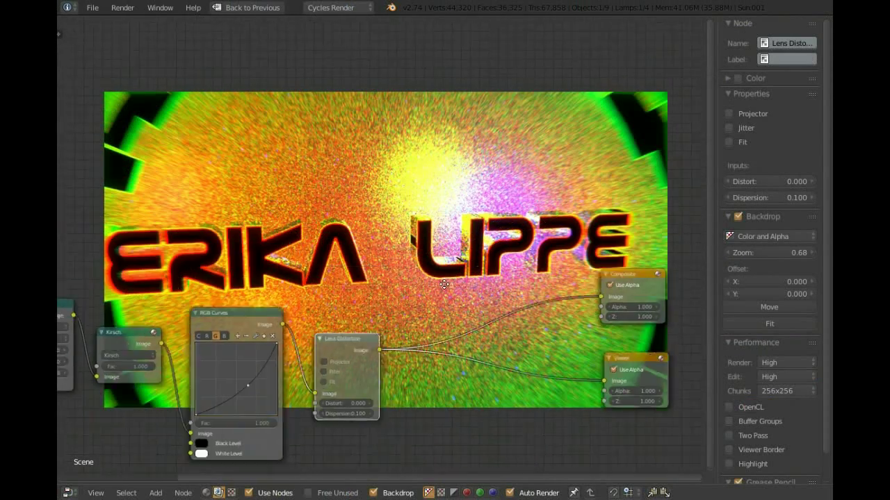
middle_drag(444, 284, 444, 183)
click(247, 7)
Step: Return to the Default layout, close the render, and delete two sun lamps
click(268, 7)
click(243, 63)
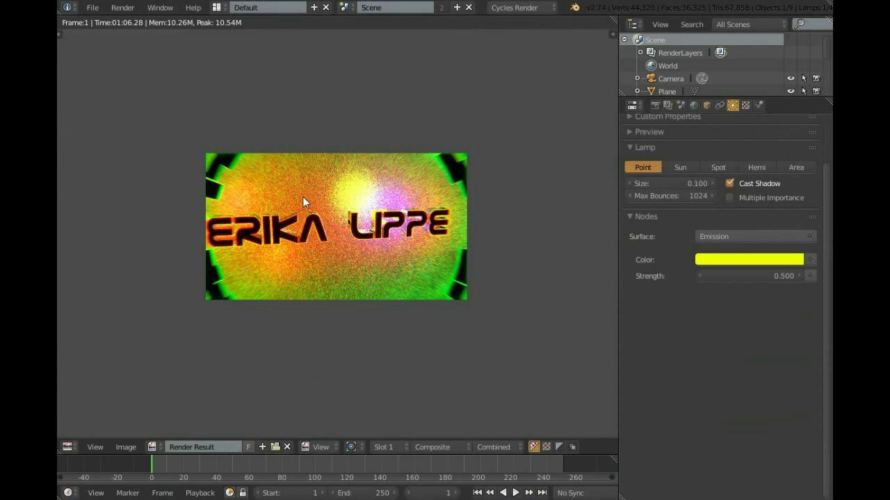
key(F11)
key(Delete)
click(274, 199)
key(Delete)
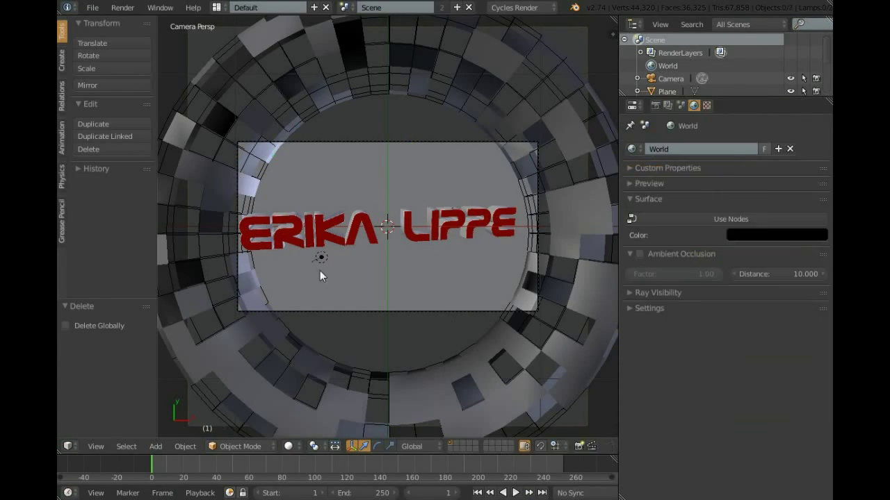
Step: Lower the backing plane along Z and enlarge it to scale 1.724
middle_drag(320, 265, 348, 305)
right_click(348, 305)
drag(386, 278, 394, 438)
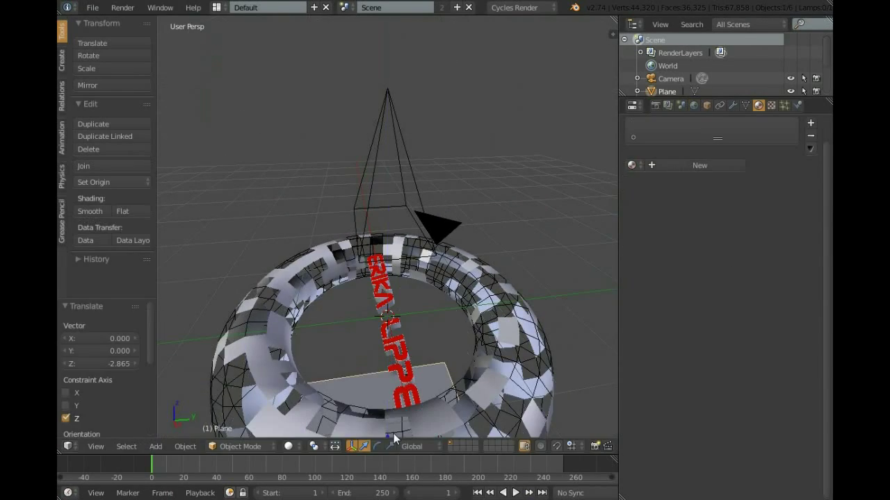
key(KP_0)
key(s)
click(549, 333)
Step: Add a blue spot lamp with strength 5, moved along Y
middle_drag(483, 278, 458, 332)
scroll(459, 333, down, 5)
key(shift+a)
click(468, 419)
middle_drag(468, 419, 393, 280)
drag(452, 317, 424, 306)
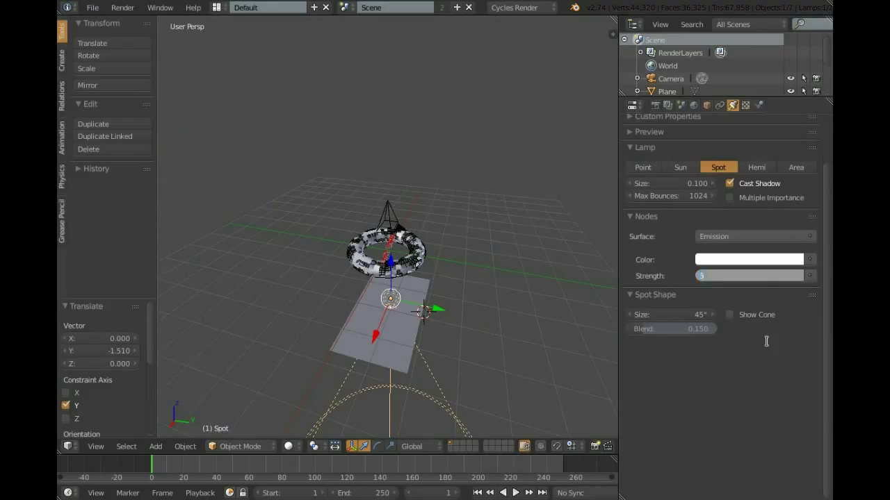
key(Return)
click(749, 259)
click(709, 139)
click(765, 139)
Step: Duplicate the spot lamp along X, make it yellow, and render from the camera
key(shift+d)
key(x)
click(370, 331)
click(750, 259)
click(724, 154)
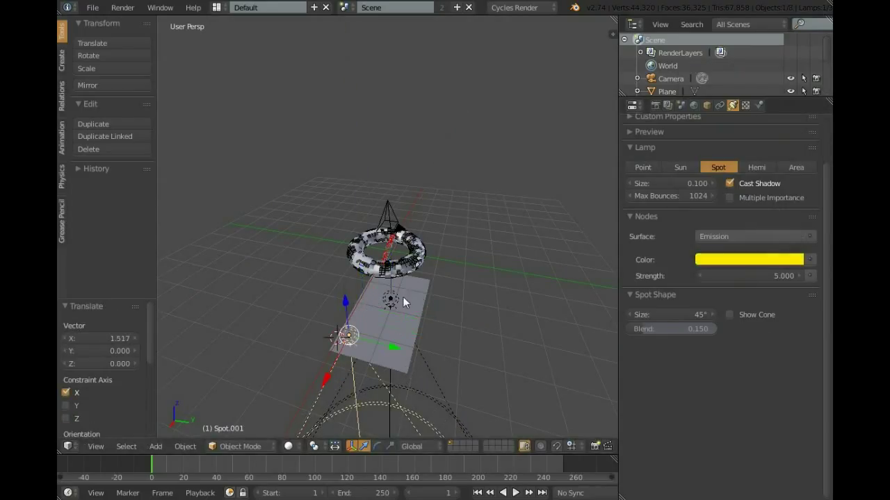
key(KP_0)
key(F12)
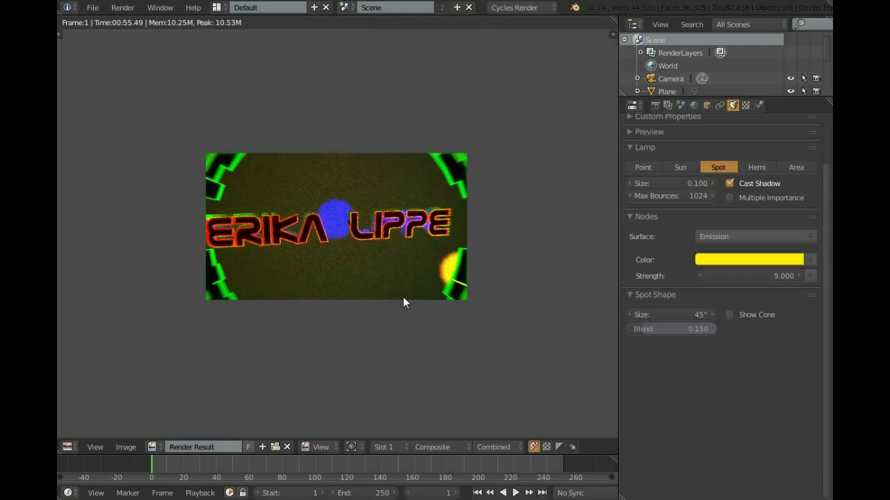
Step: Render the blue-and-yellow-lit banner again and save the result as an image
scroll(313, 251, up, 2)
scroll(313, 250, down, 1)
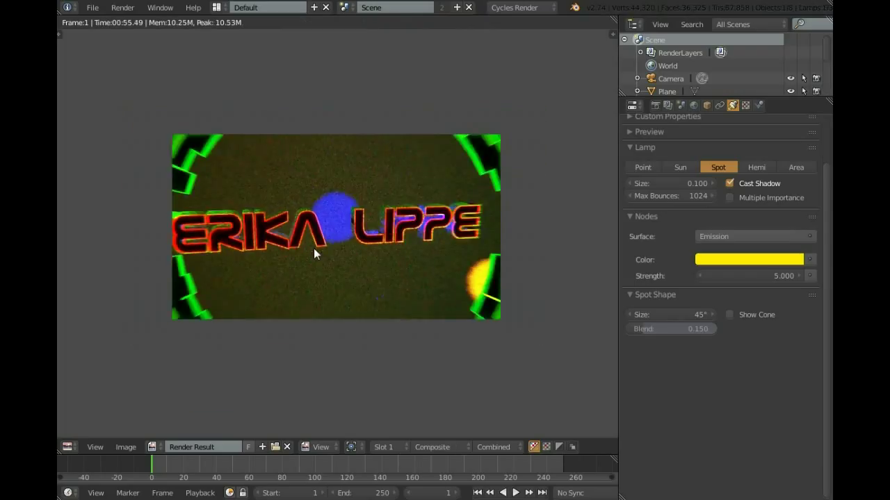
key(F12)
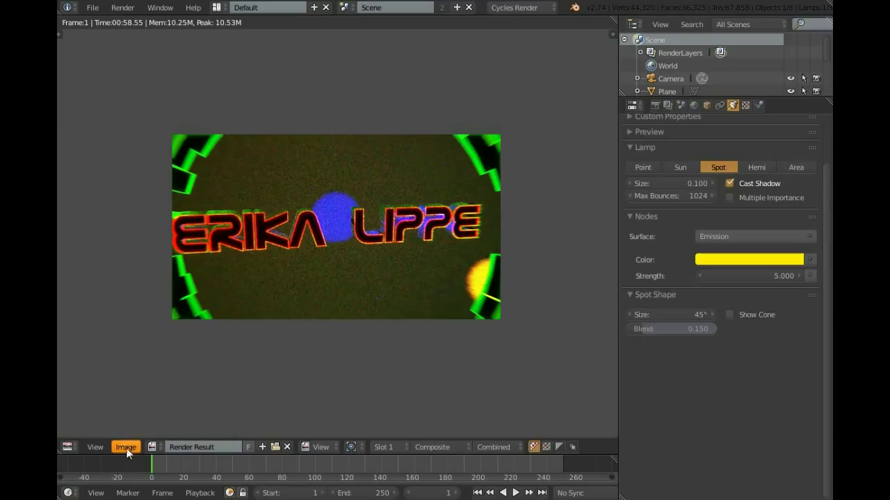
click(155, 368)
click(789, 39)
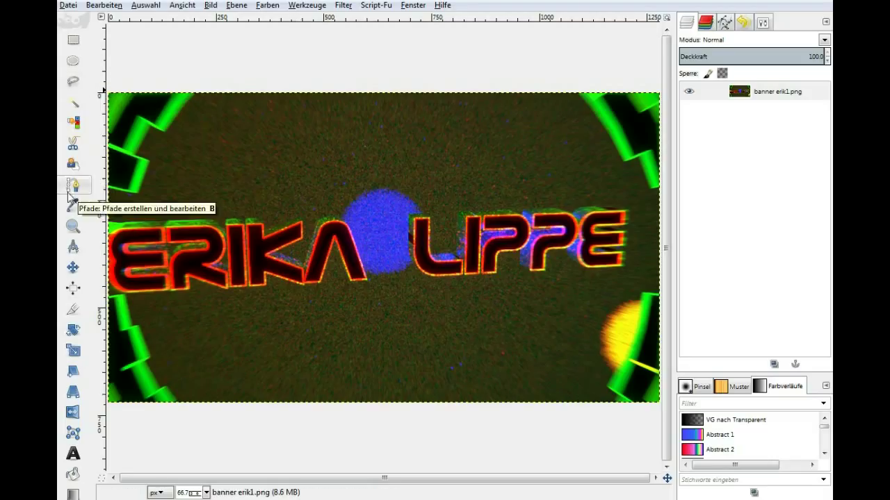
Step: Select the banner's top strip and apply a linear motion blur of length 256
click(73, 40)
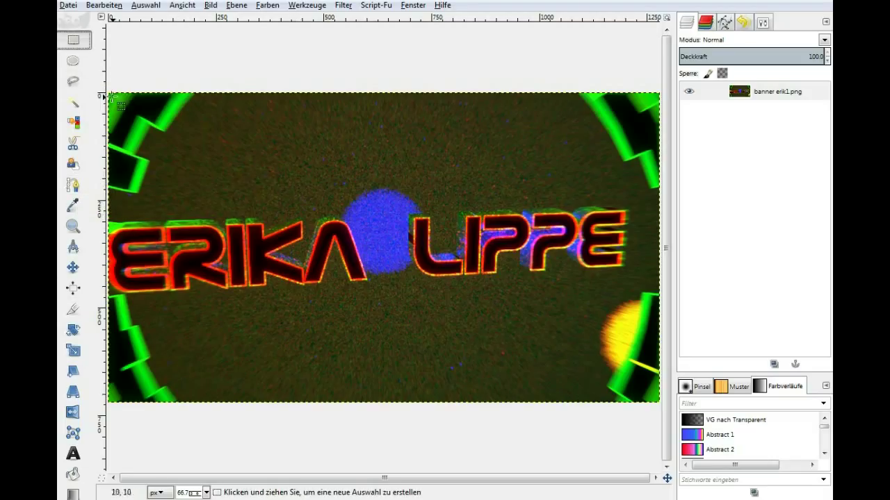
drag(111, 94, 664, 193)
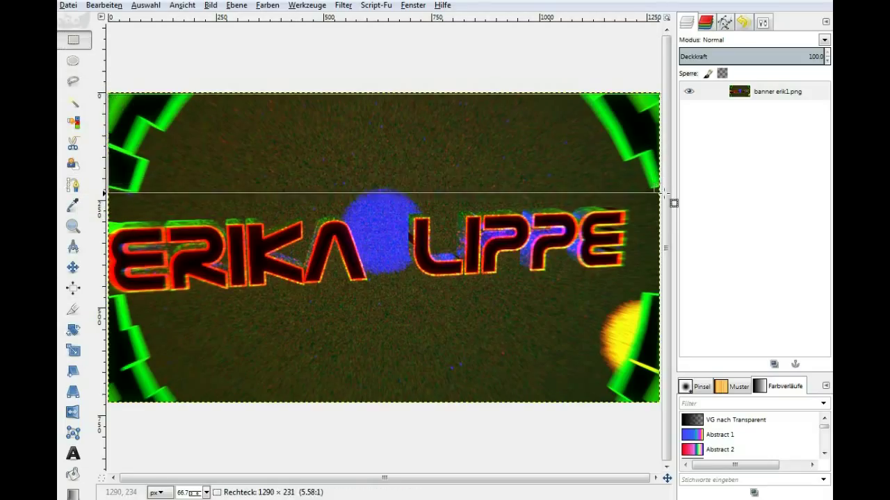
click(343, 5)
click(598, 66)
click(351, 298)
click(351, 284)
drag(381, 369, 530, 381)
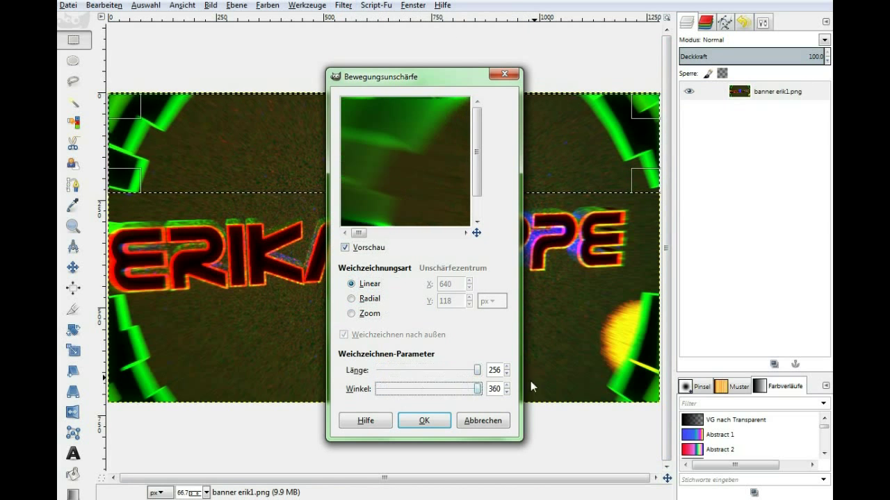
key(Return)
Step: Apply Pixelize, a plain Blur, and a Gaussian blur to the top strip
click(343, 5)
click(343, 5)
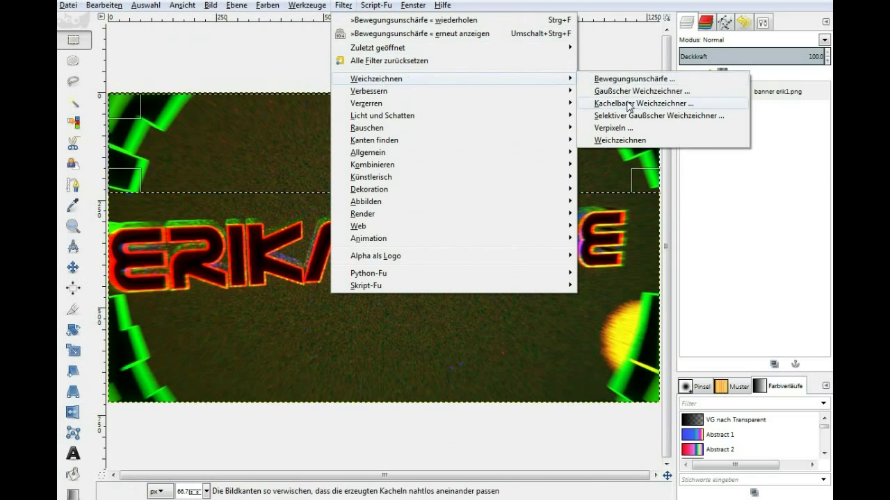
click(615, 128)
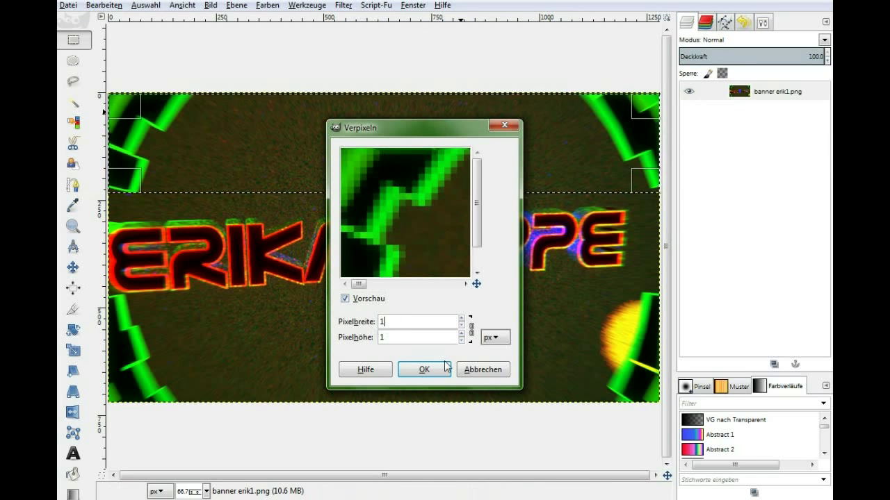
click(424, 369)
click(344, 5)
mouse_move(376, 78)
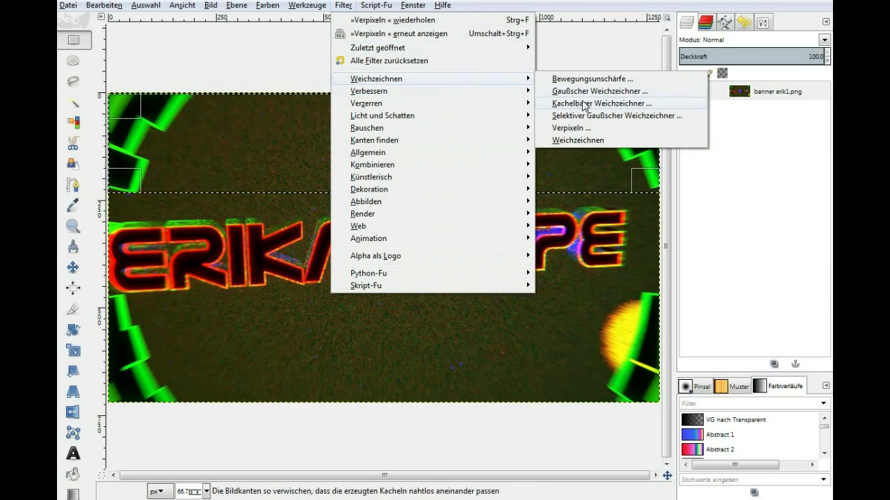
click(573, 141)
click(344, 5)
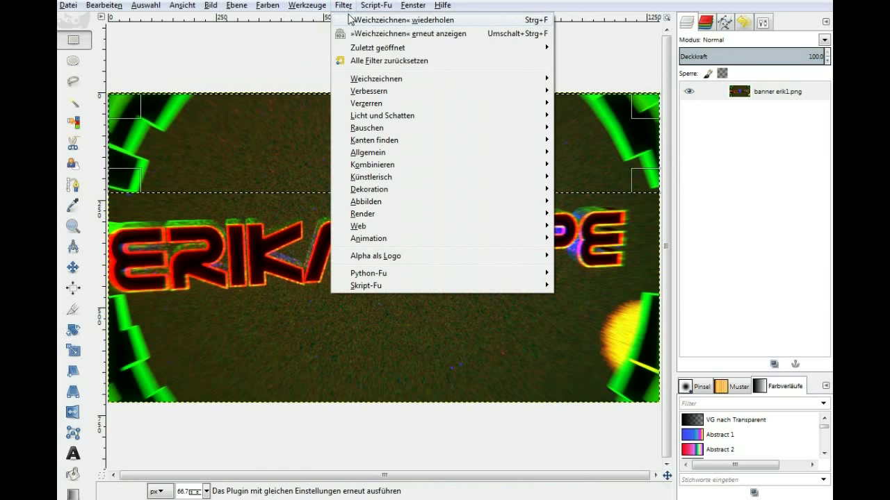
click(618, 91)
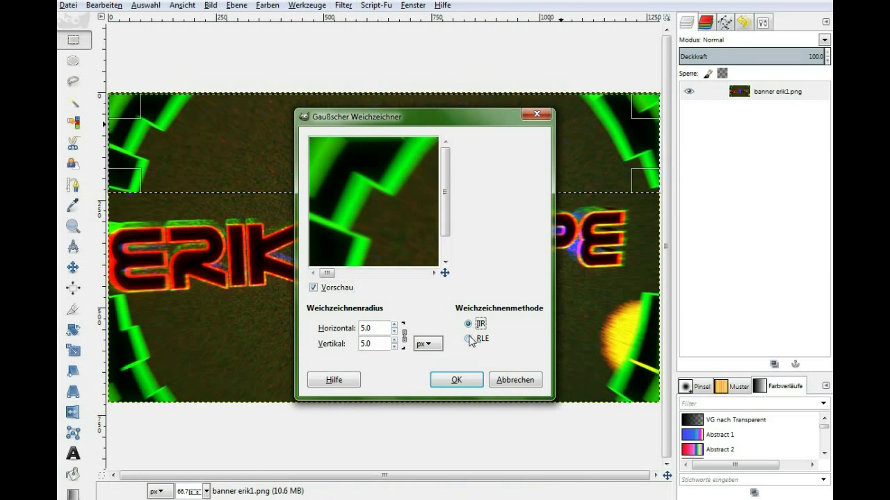
click(456, 380)
click(343, 5)
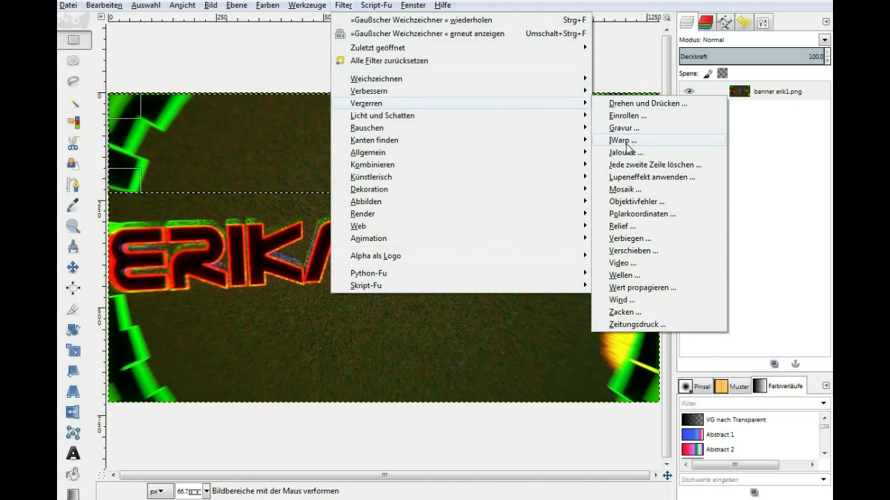
Step: Warp the top band slightly with IWarp in Move mode
click(623, 140)
key(ctrl+Page_Down)
key(ctrl+Page_Up)
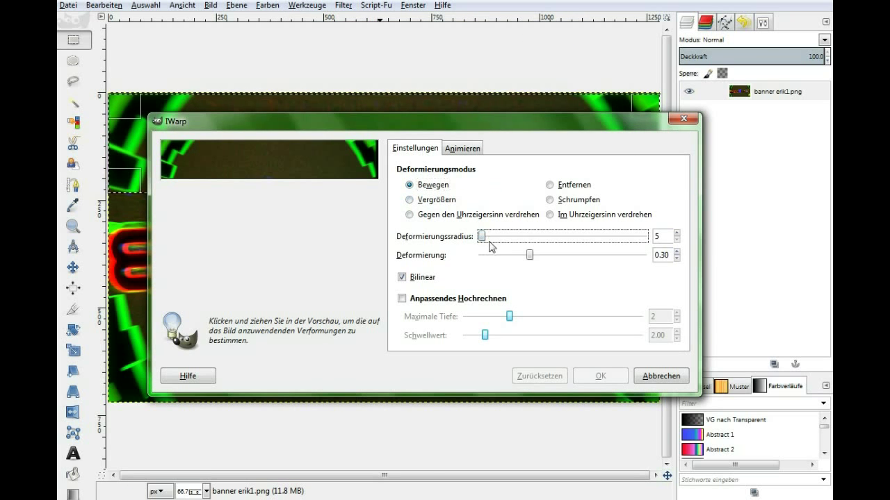
click(421, 185)
click(406, 299)
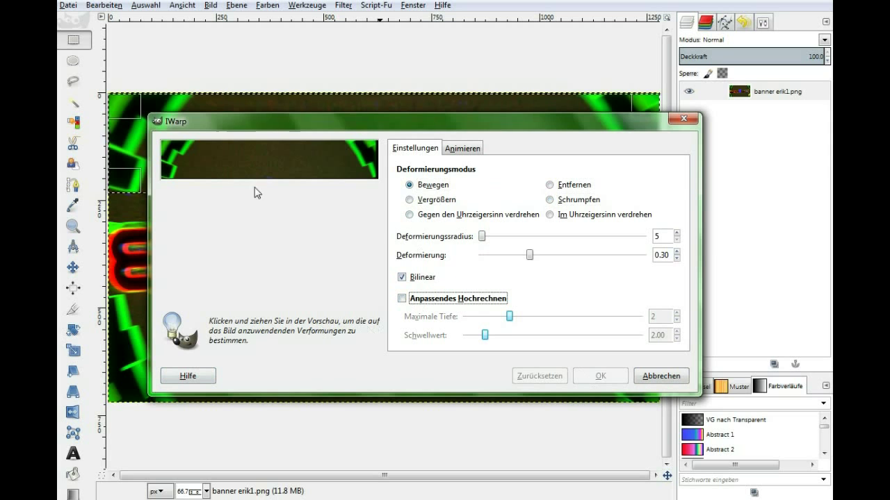
drag(253, 166, 248, 157)
click(601, 376)
Step: Apply a zoom-type motion blur to the top band
click(343, 5)
click(595, 78)
click(353, 299)
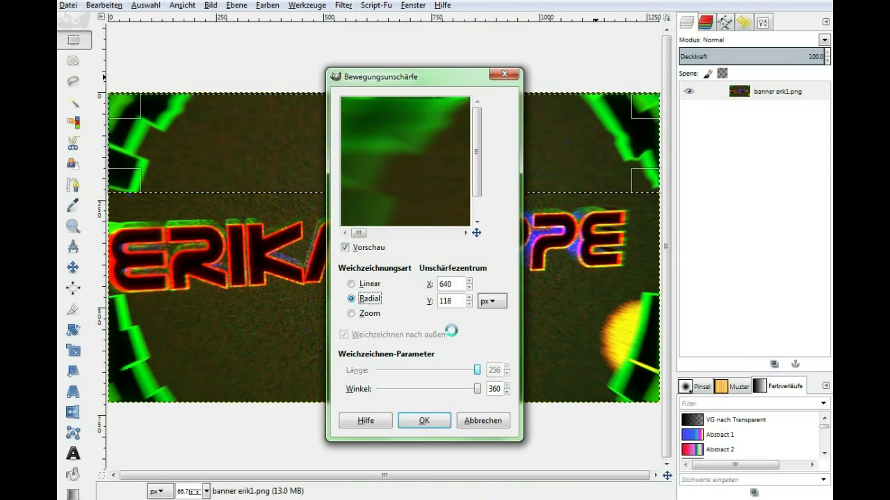
click(355, 314)
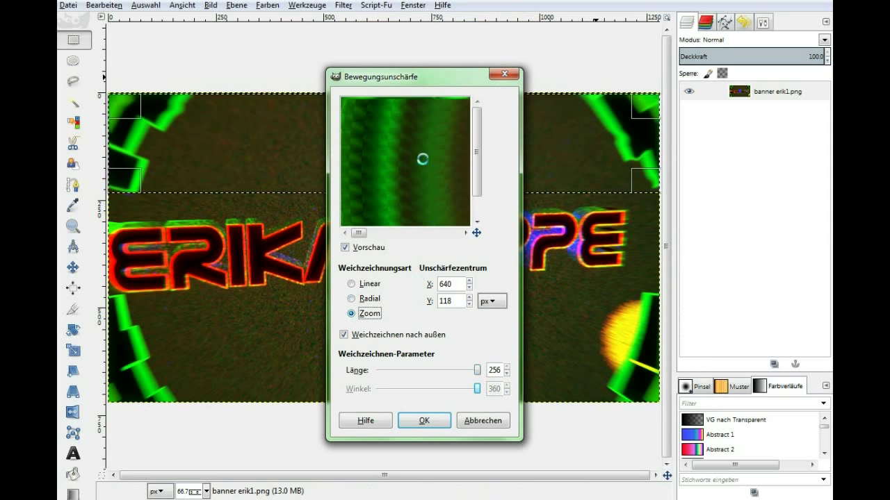
click(424, 421)
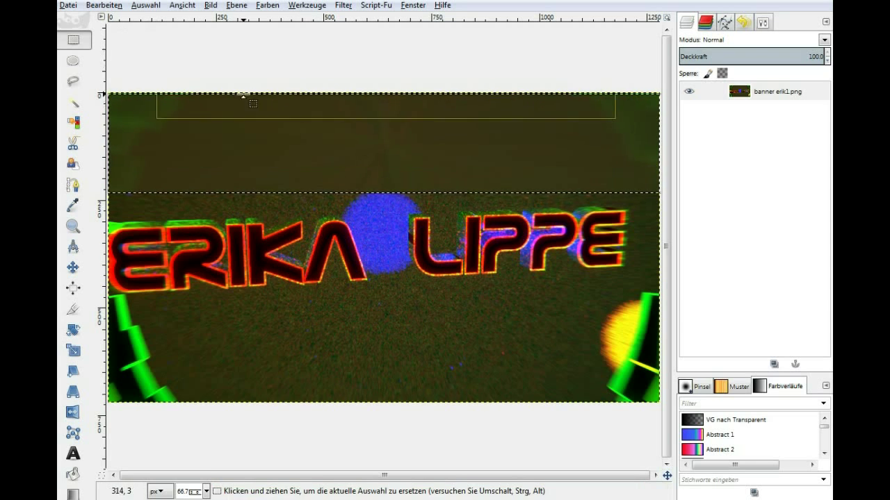
Step: Select the lower band and re-apply the zoom motion blur to it
drag(105, 296, 662, 405)
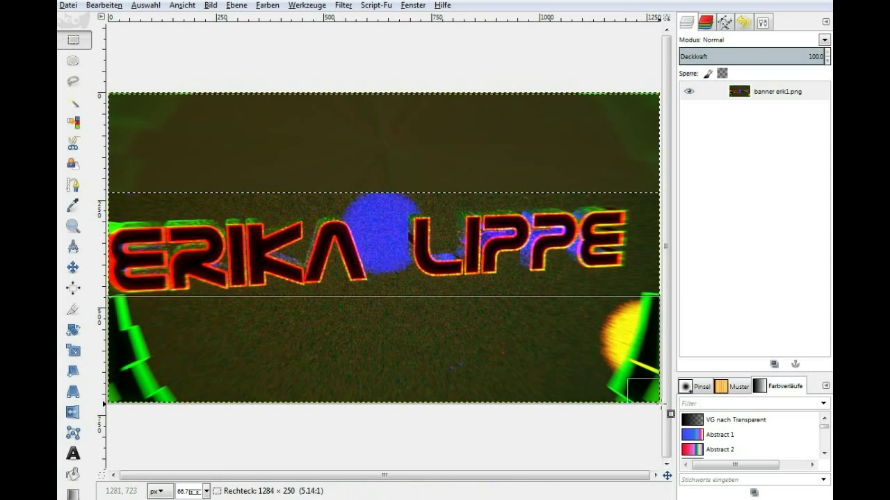
click(343, 5)
click(375, 21)
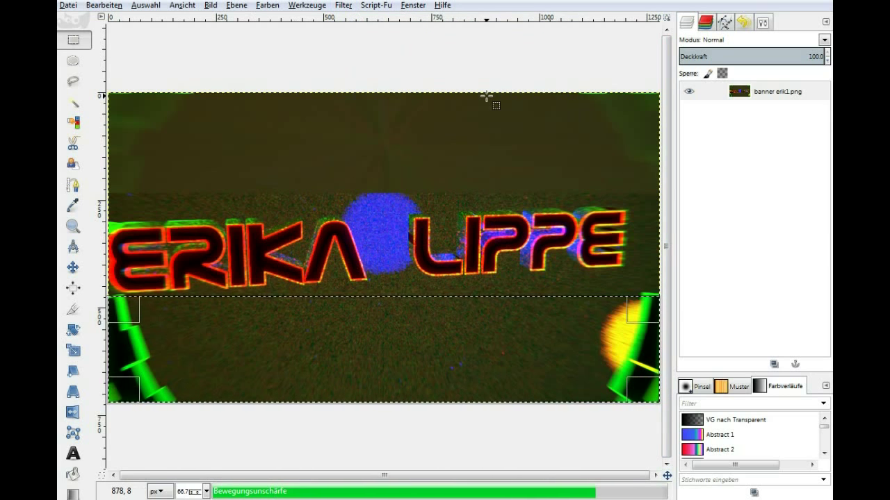
click(539, 241)
Step: Add a new empty layer named Ebene above the banner
right_click(723, 104)
click(615, 8)
key(Return)
click(306, 5)
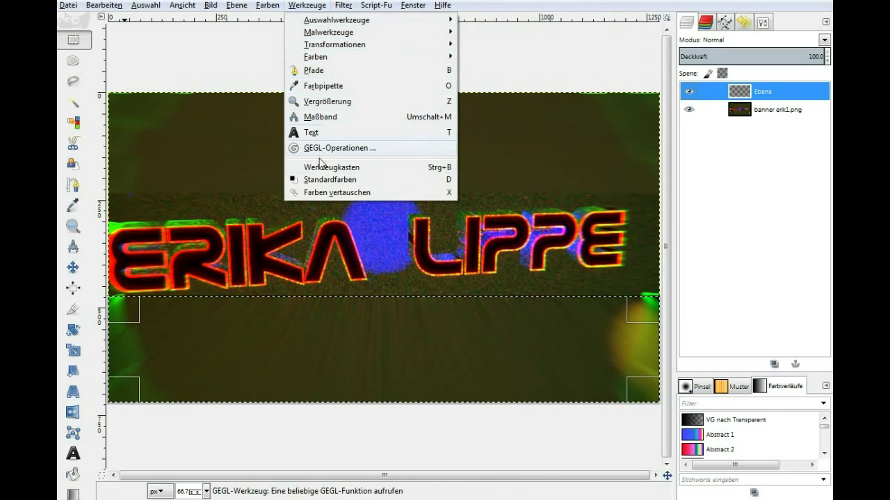
mouse_move(329, 32)
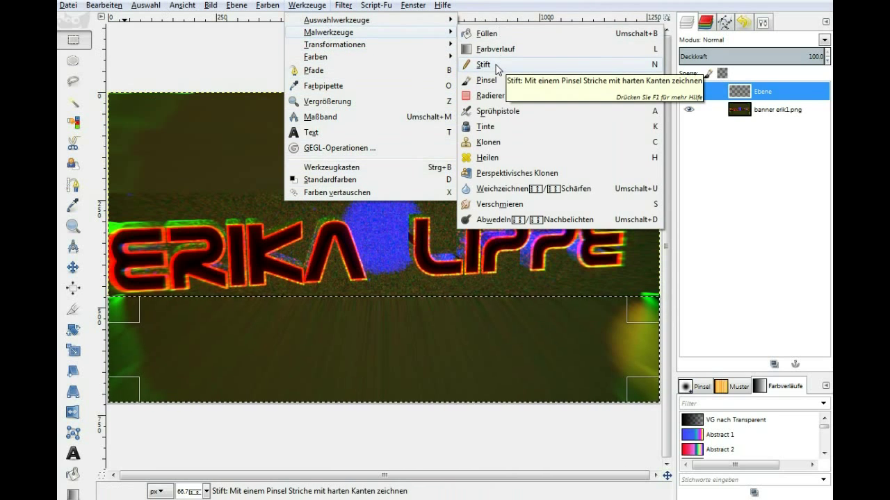
Step: Select a thin strip above the ERIKA LIPPE title and fill it black
click(487, 157)
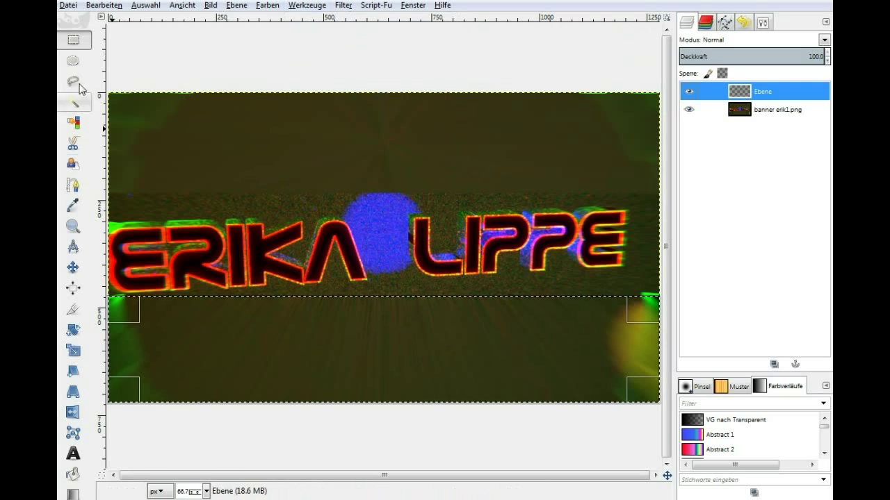
drag(108, 192, 659, 198)
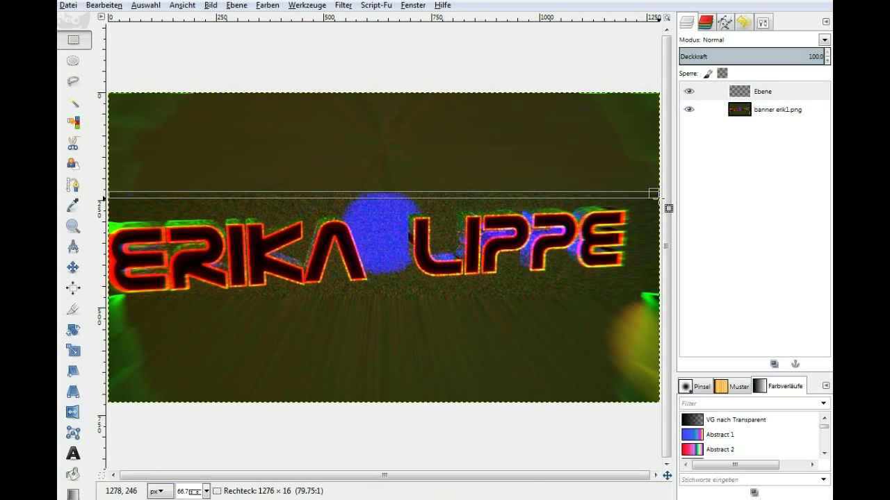
mouse_move(301, 193)
mouse_down()
mouse_move(308, 181)
mouse_move(310, 195)
mouse_up()
key(Return)
key(shift+b)
click(348, 196)
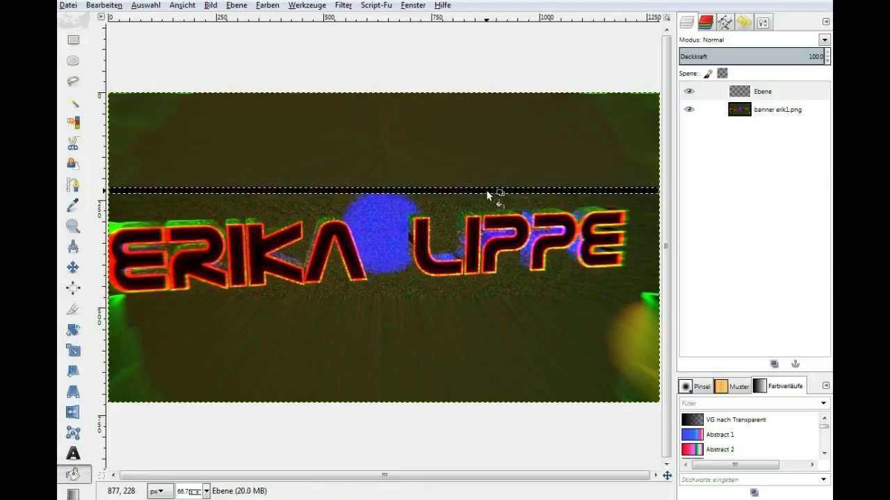
Step: Select a matching thin strip below the title and fill it black
click(73, 40)
mouse_move(109, 295)
mouse_down()
mouse_move(626, 297)
mouse_move(664, 289)
mouse_up()
click(360, 296)
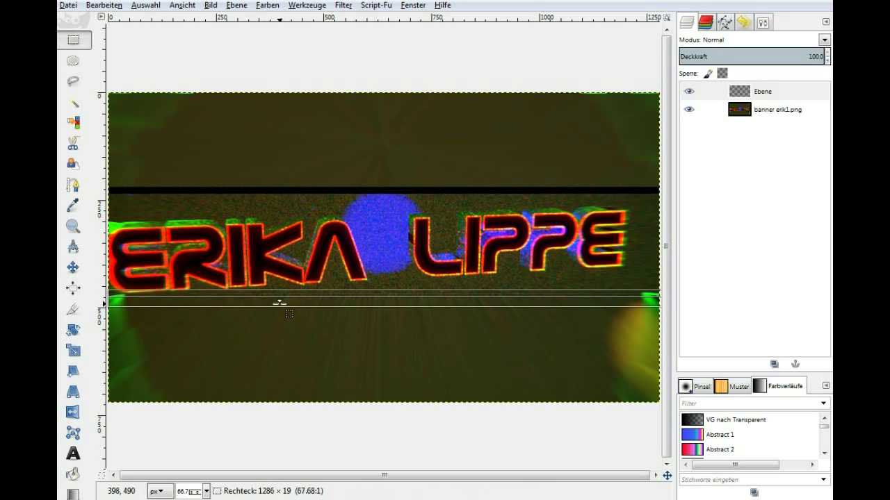
key(shift+b)
click(194, 294)
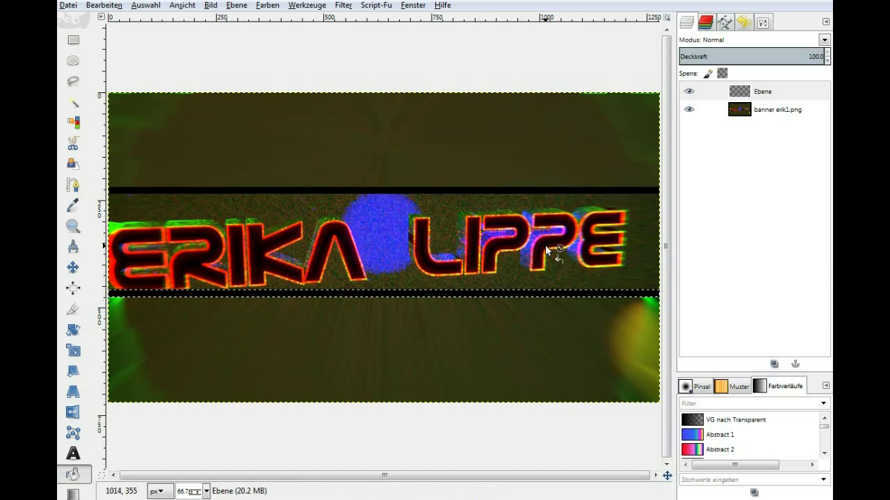
Step: Apply Bevel and Emboss in the Emboss style to the black stripes
click(236, 5)
click(248, 186)
click(375, 5)
click(211, 5)
click(487, 20)
click(540, 79)
click(393, 110)
click(394, 283)
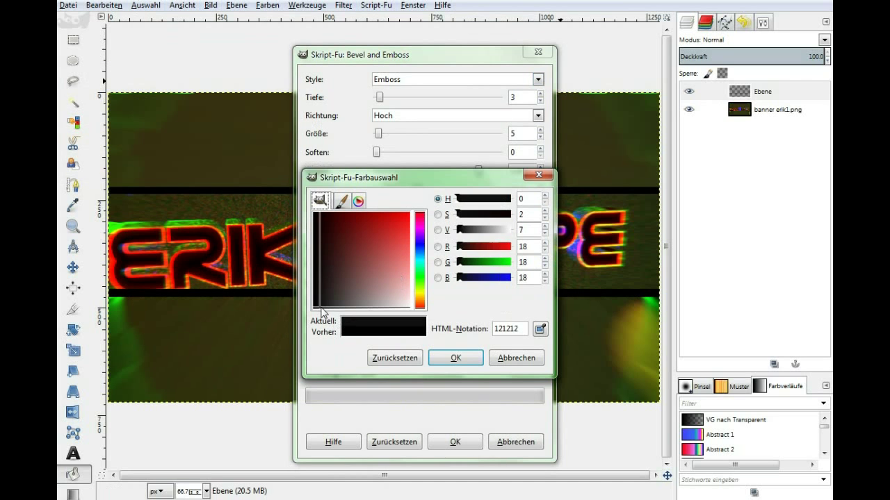
click(457, 359)
click(455, 442)
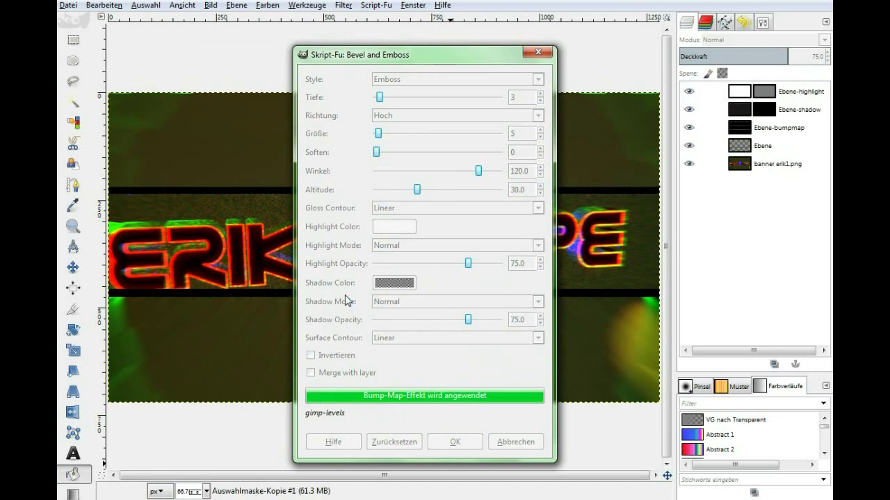
right_click(729, 199)
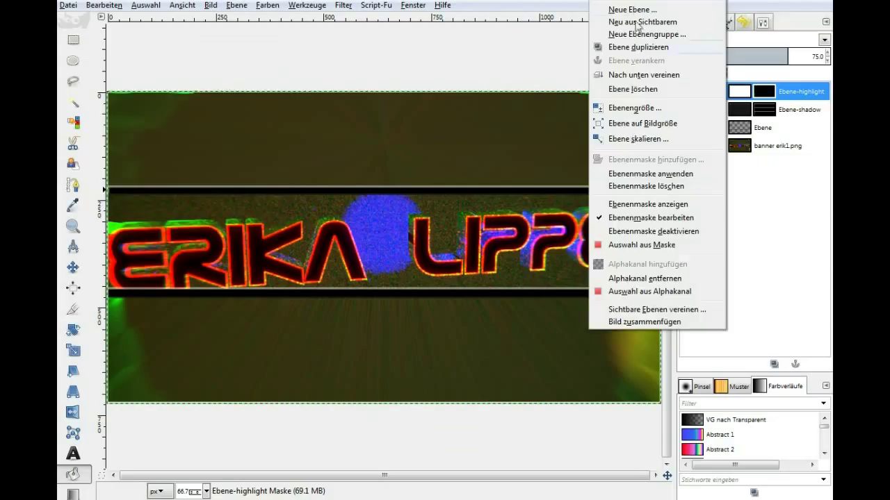
Step: Add a new transparent layer and import fb_logo.png from Pictures as a layer
click(636, 10)
click(183, 222)
click(66, 6)
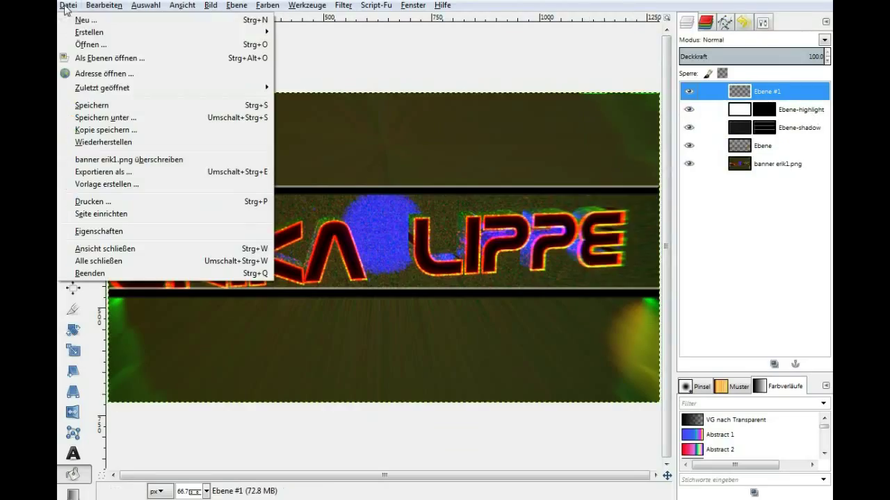
click(92, 59)
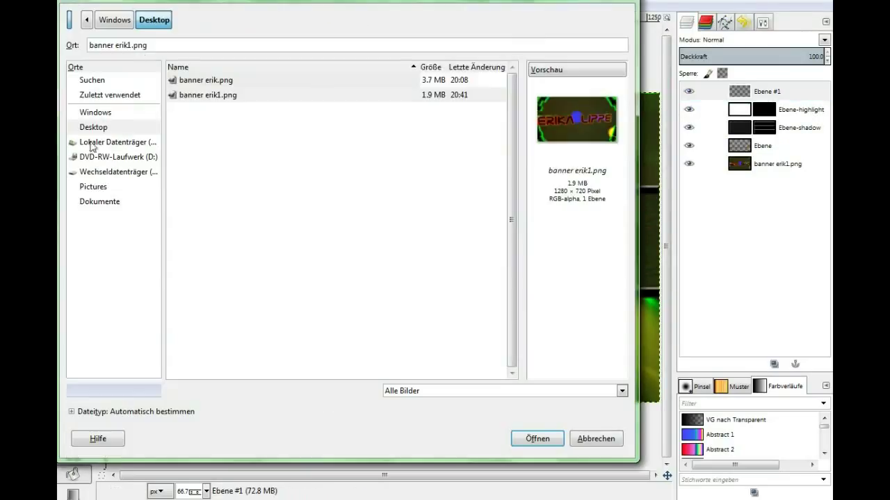
click(93, 186)
click(195, 94)
double_click(195, 94)
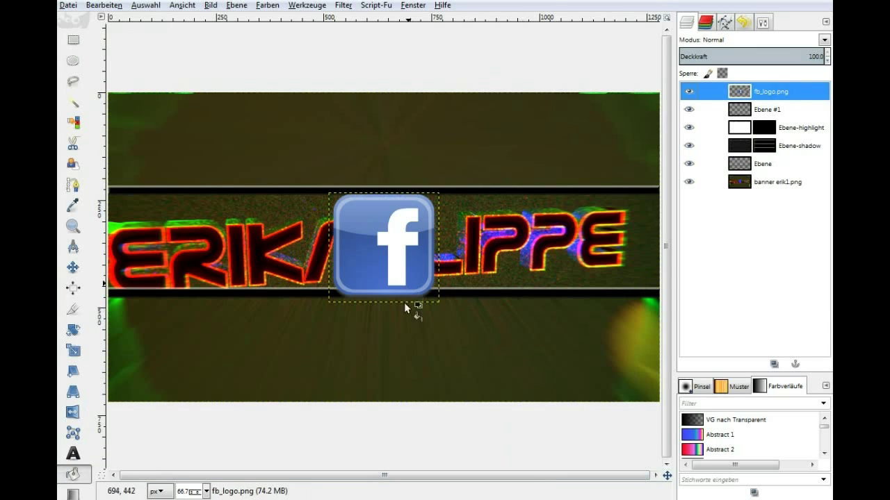
Step: Shrink the Facebook logo to a small icon, move it to the band's right end, and emboss it
key(shift+s)
mouse_move(432, 296)
mouse_down()
mouse_move(406, 256)
mouse_move(356, 217)
mouse_up()
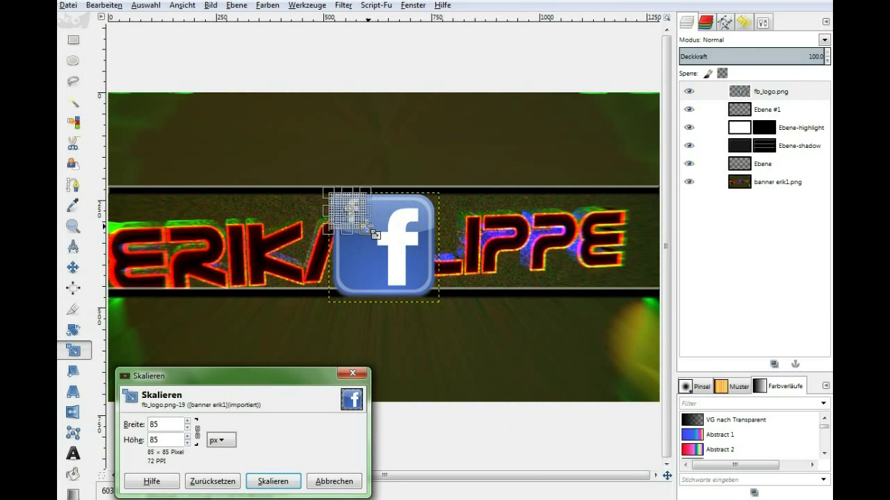
key(Return)
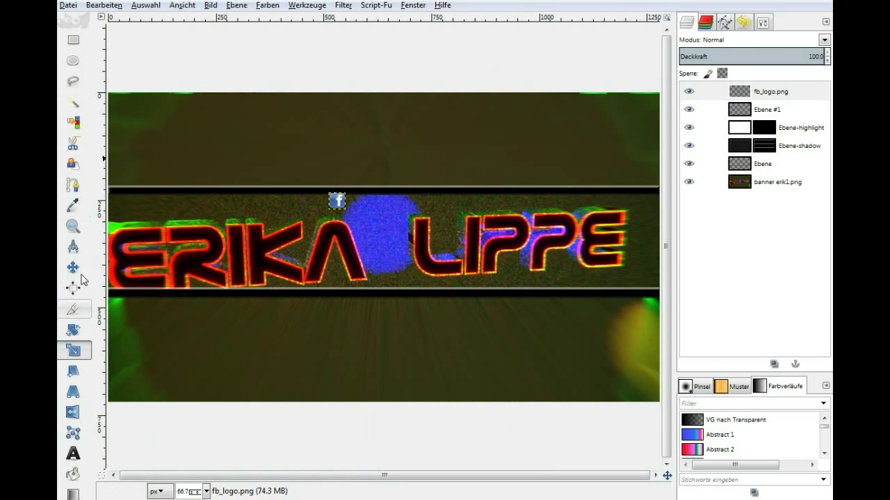
key(m)
drag(347, 203, 358, 203)
click(238, 9)
click(486, 23)
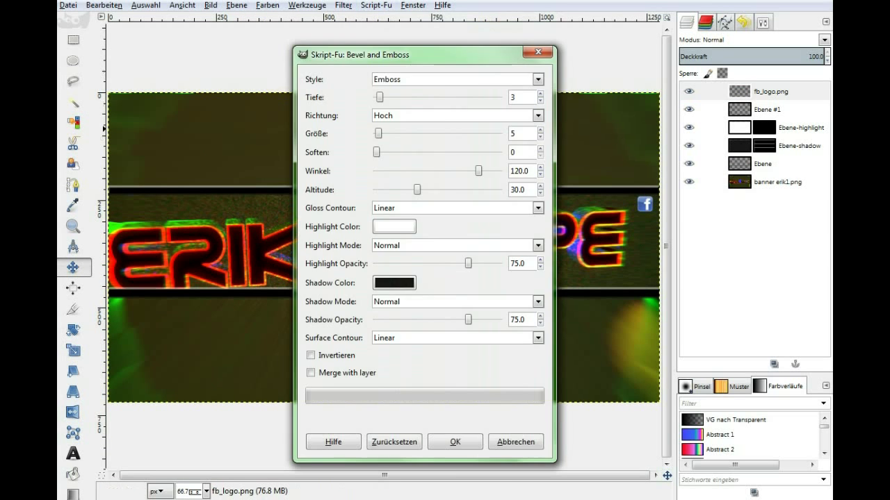
click(455, 445)
Step: Import logo tw.png as a layer and shrink it to a small icon
click(68, 5)
click(112, 54)
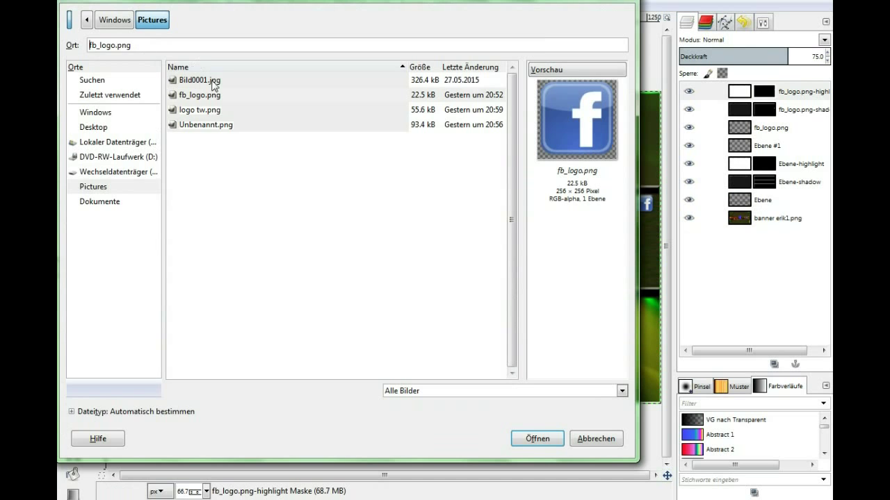
click(200, 110)
click(537, 439)
click(73, 351)
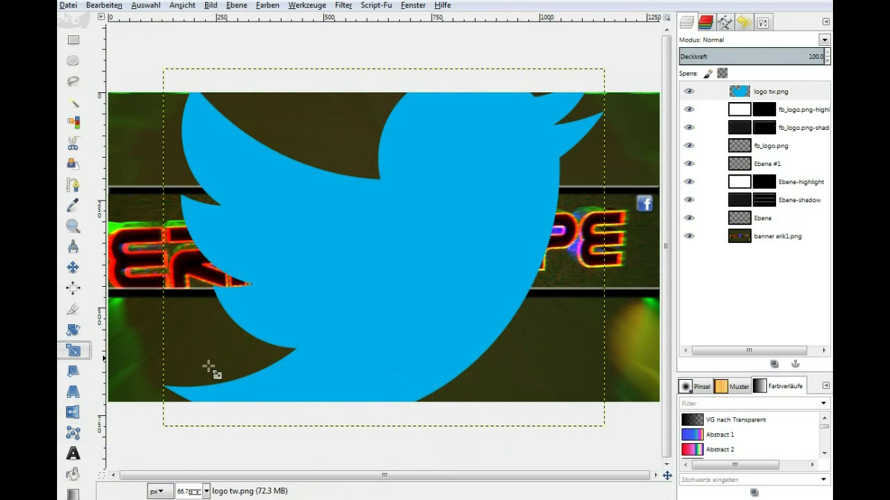
click(209, 368)
drag(548, 363, 185, 88)
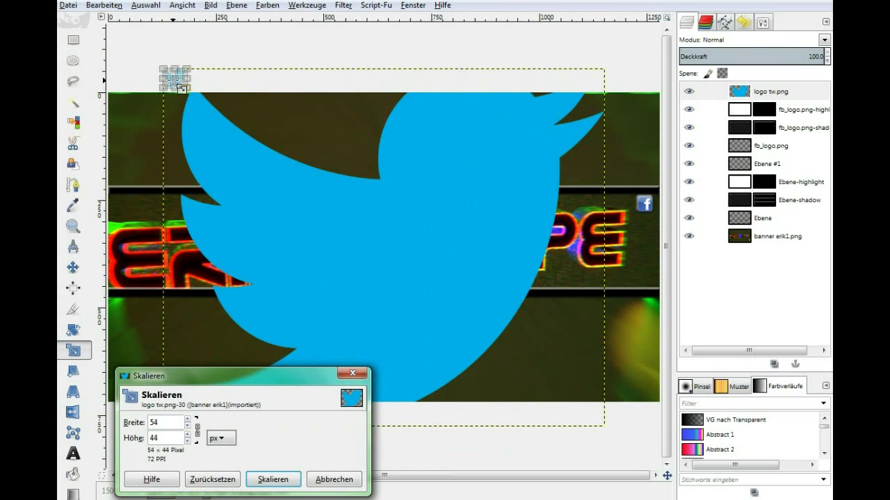
key(Return)
key(m)
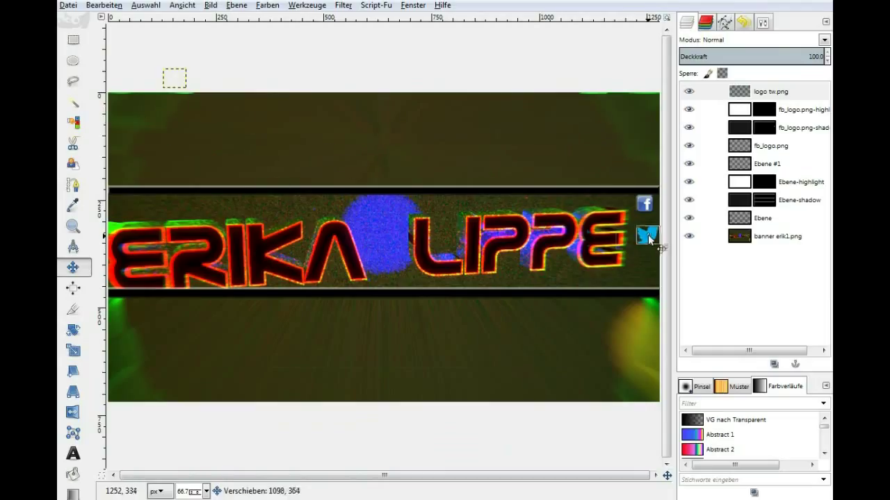
Step: Resize the Twitter logo again, place it below the Facebook logo, and emboss it
key(shift+s)
click(644, 225)
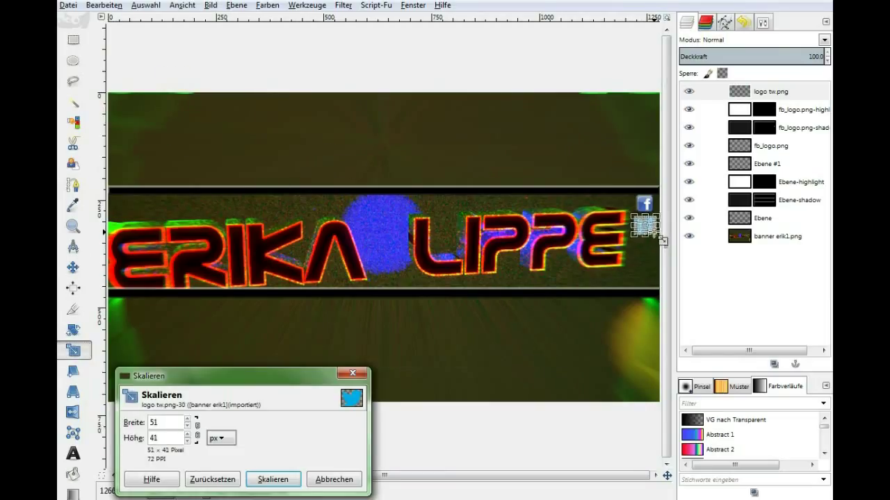
key(Return)
key(m)
drag(644, 228, 648, 229)
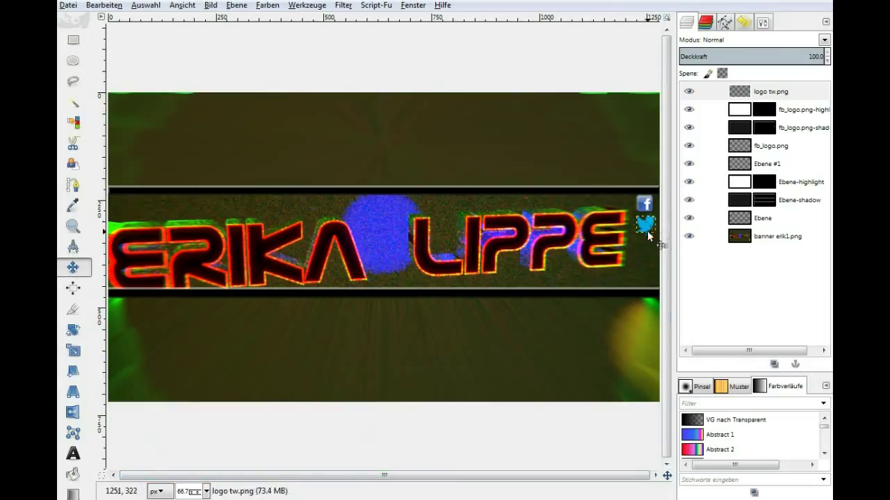
click(236, 5)
click(376, 5)
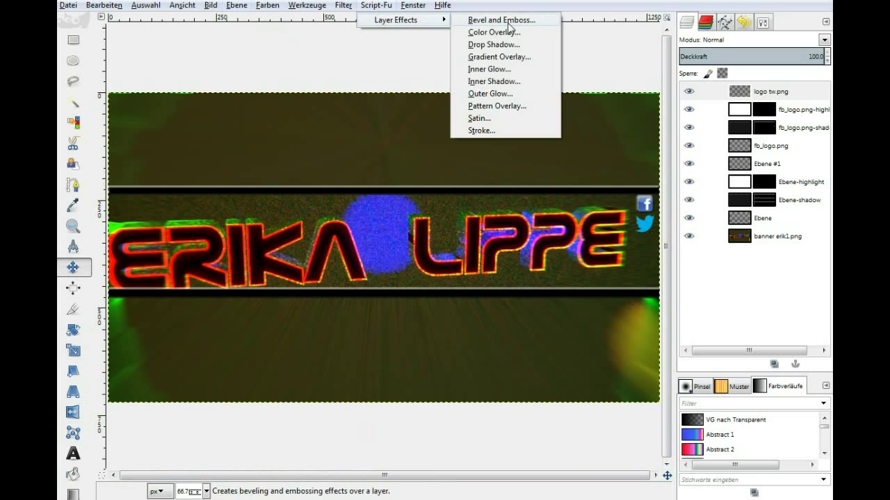
click(497, 19)
click(471, 441)
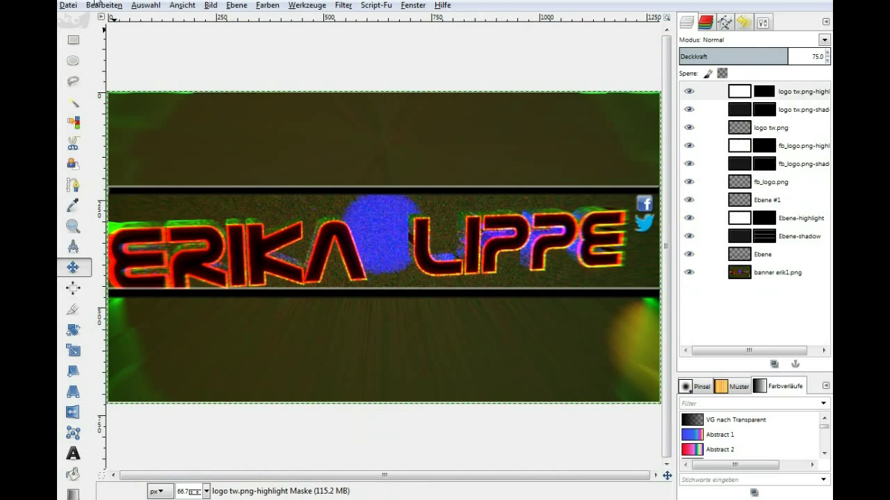
Step: Import the Google+ image as a layer, scale it to 38×38 px, and place it below Twitter
key(ctrl+alt+o)
click(201, 121)
key(Return)
key(shift+s)
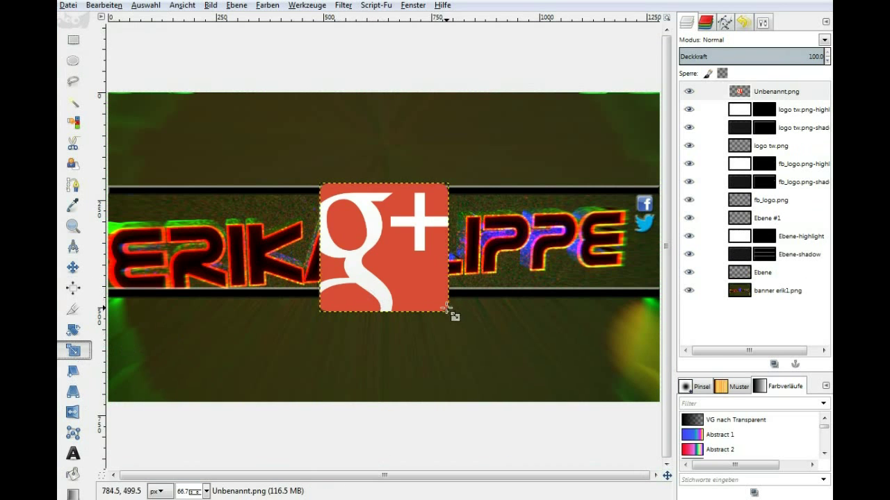
drag(446, 308, 345, 208)
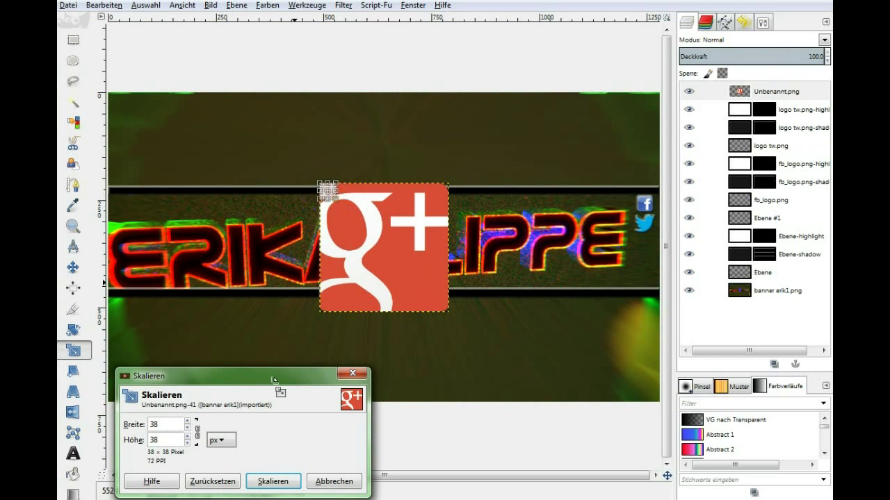
key(Return)
key(m)
drag(328, 193, 645, 247)
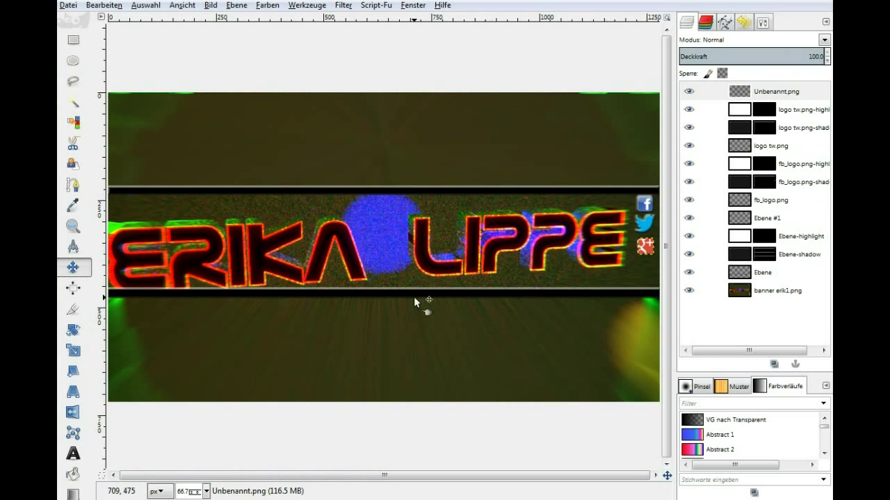
Step: Apply Bevel and Emboss to the Google+ icon, then select the Ebene #1 layer
click(375, 4)
click(424, 29)
key(Return)
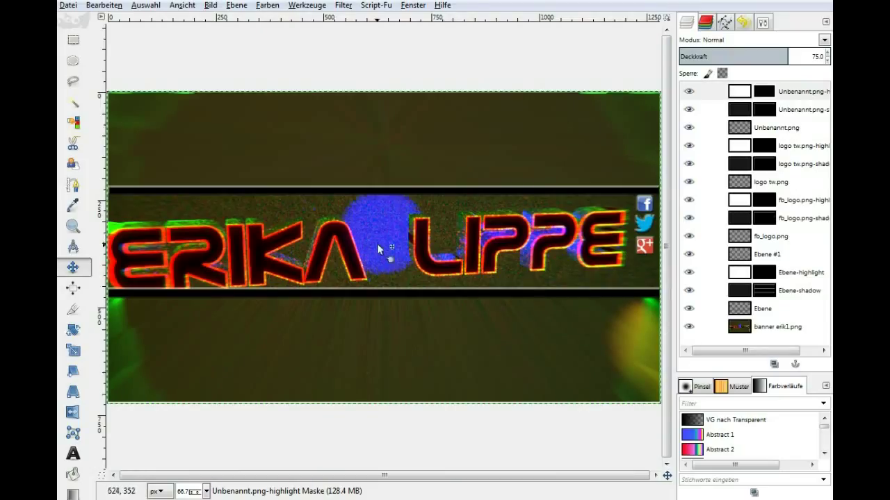
click(765, 254)
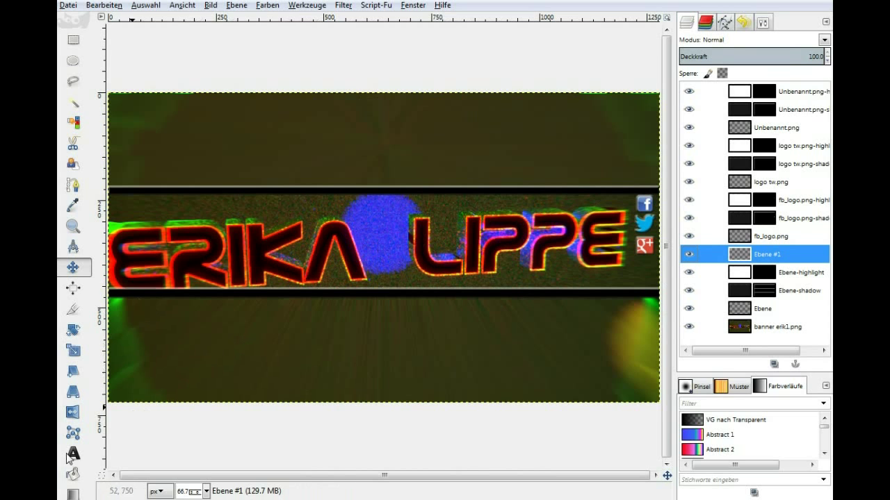
Step: Set the Text tool to the Autumn Thin font with a red text colour
key(t)
click(764, 23)
click(689, 53)
scroll(757, 173, up, 5)
scroll(755, 139, up, 5)
scroll(737, 159, up, 5)
scroll(728, 185, down, 5)
scroll(728, 181, down, 5)
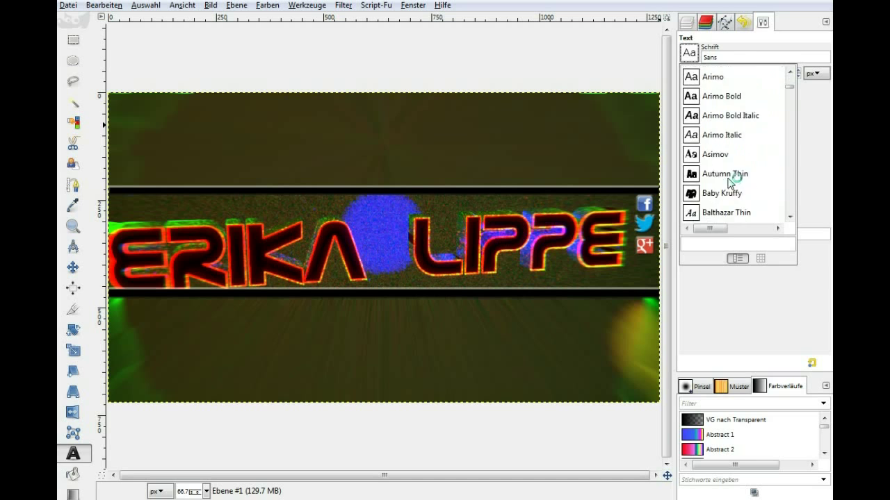
click(727, 176)
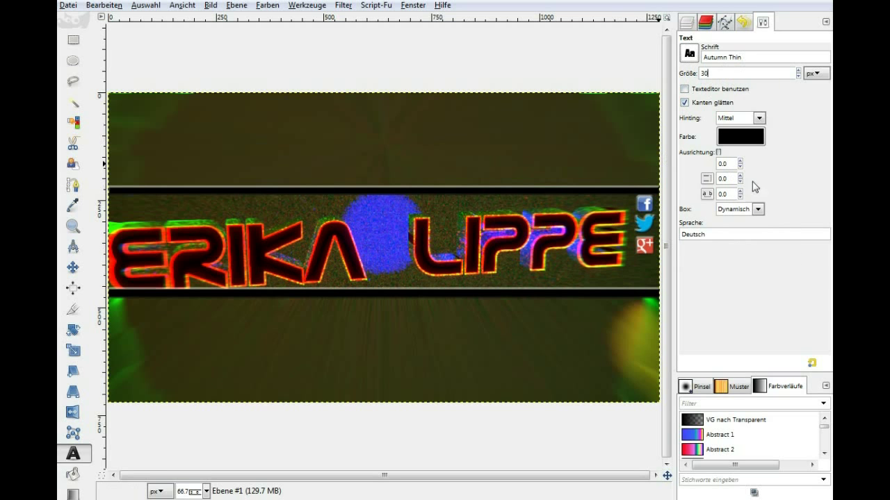
click(740, 136)
click(569, 216)
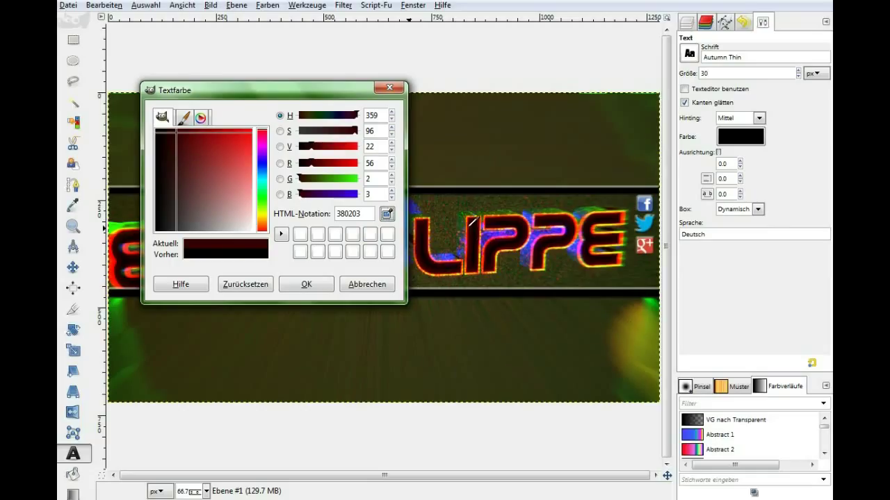
click(472, 221)
click(263, 136)
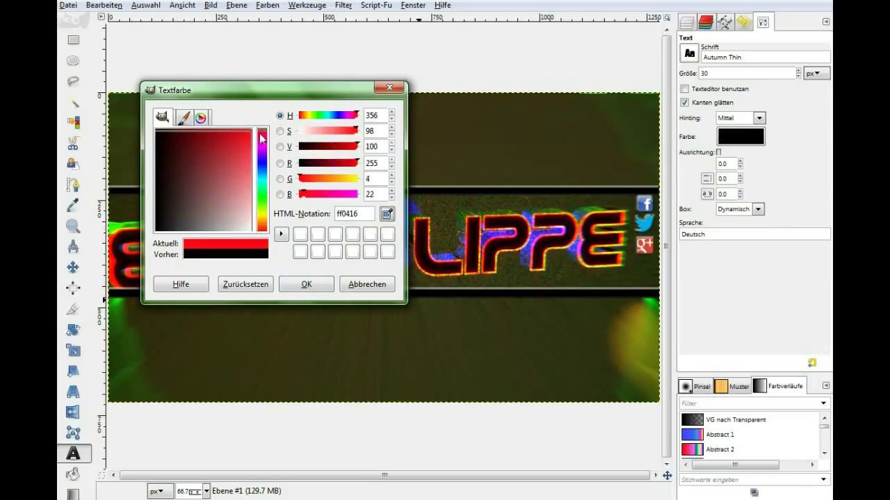
click(316, 285)
Step: Type 'Gaming and Music' below the name strip, enlarge it, and move it under ERIKA
click(143, 317)
drag(129, 313, 371, 367)
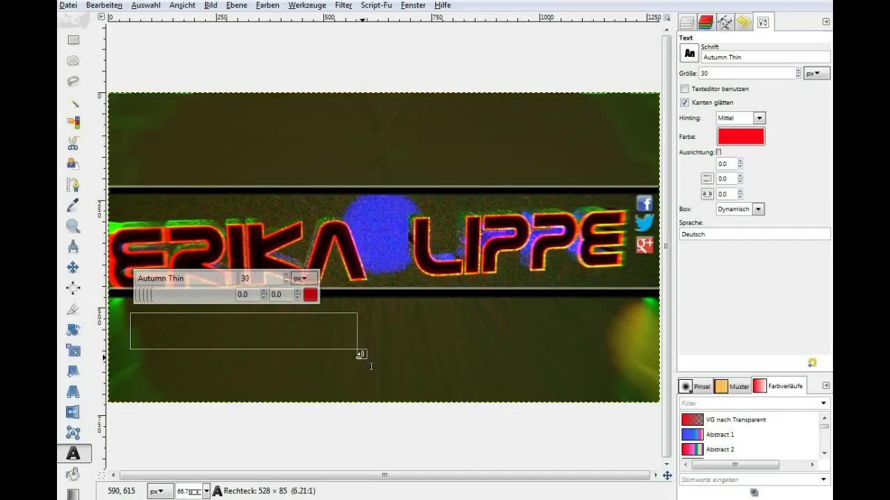
text(Gaming and Mu)
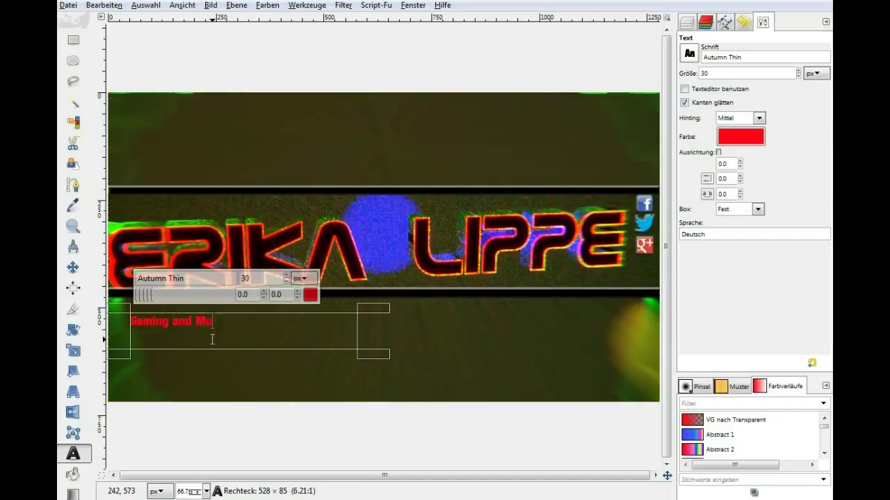
drag(229, 321, 131, 321)
click(286, 276)
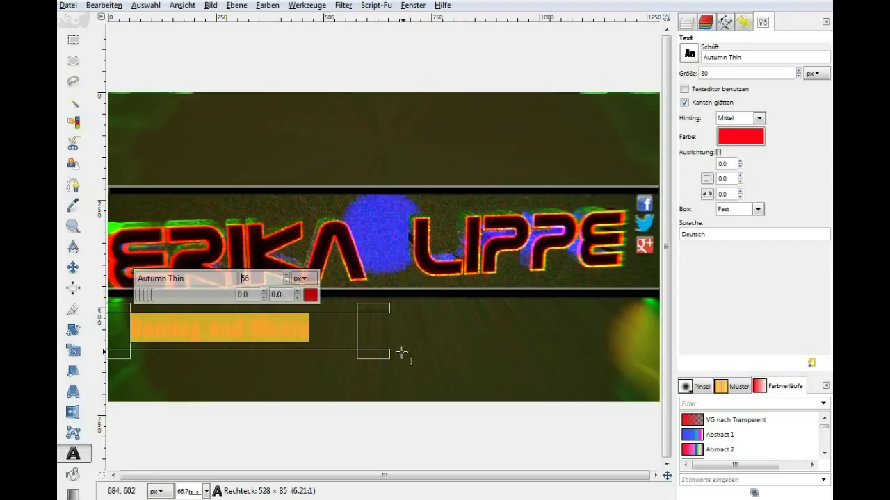
key(m)
shift+drag(331, 333, 317, 317)
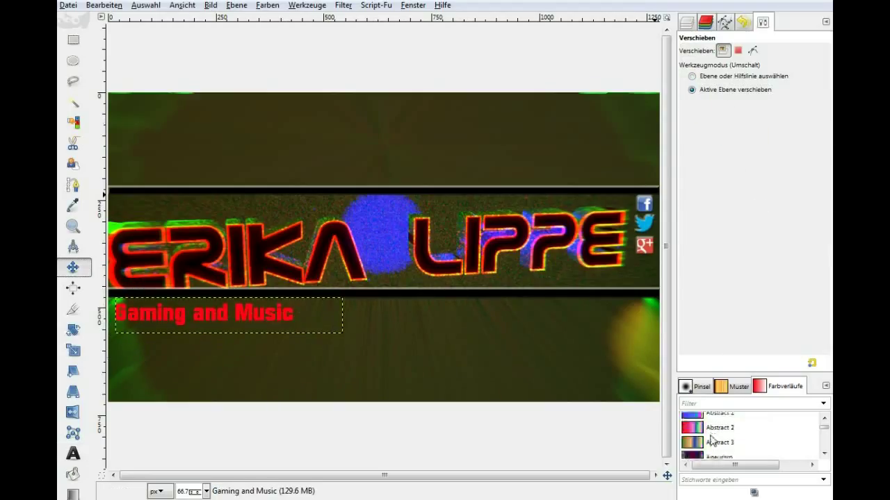
Step: Try the Pillow Emboss bevel style on the subtitle, then undo it
click(377, 5)
click(271, 240)
click(376, 5)
click(501, 20)
click(457, 78)
click(396, 125)
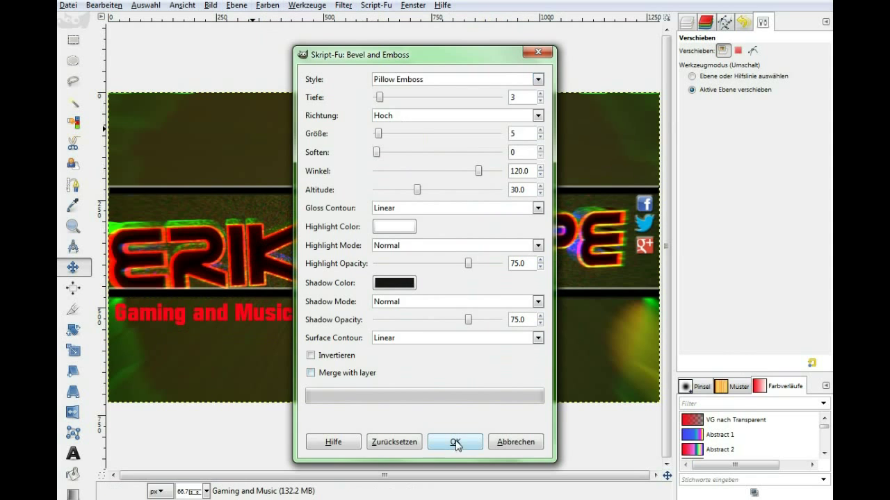
click(454, 442)
click(376, 4)
key(Escape)
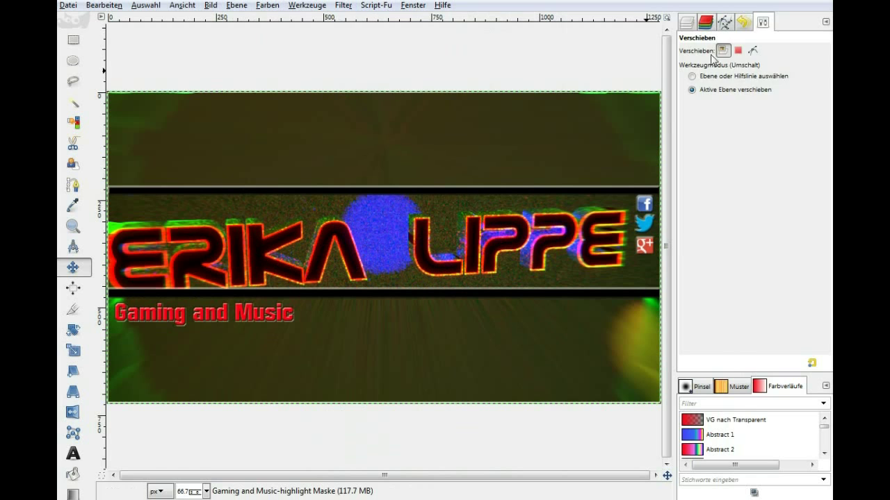
click(687, 21)
key(ctrl+z)
Step: Try an Outer Bevel with a red shadow colour on the subtitle, then undo it
click(376, 5)
click(501, 19)
click(400, 80)
click(399, 95)
click(394, 283)
drag(320, 302, 406, 245)
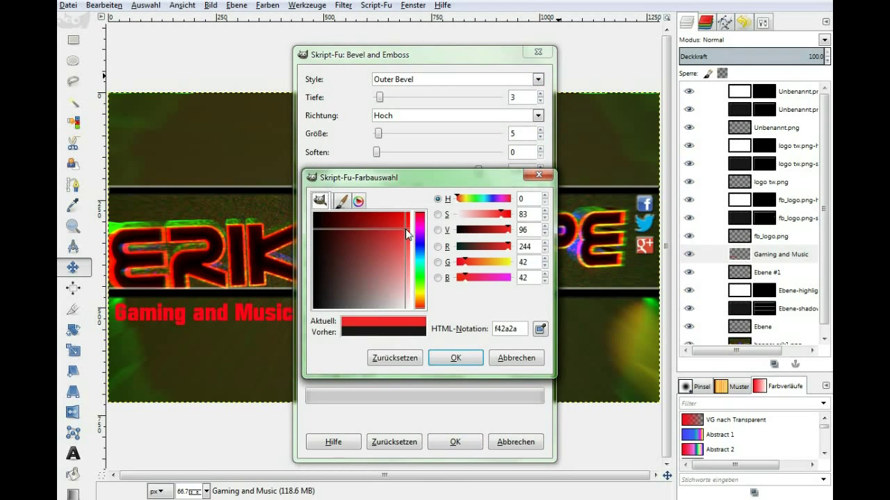
click(393, 246)
click(454, 358)
click(454, 442)
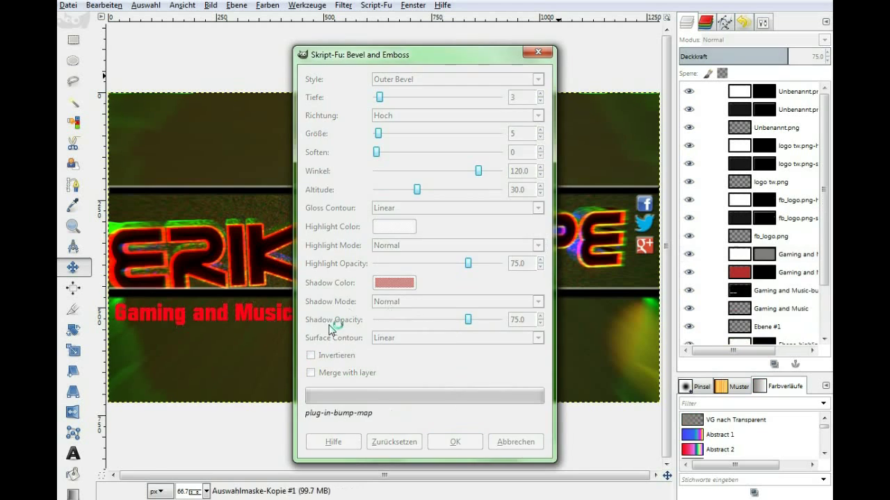
key(ctrl+z)
Step: Try a bevel with depth 2, direction down and Gaussian gloss contour, then undo it
click(376, 5)
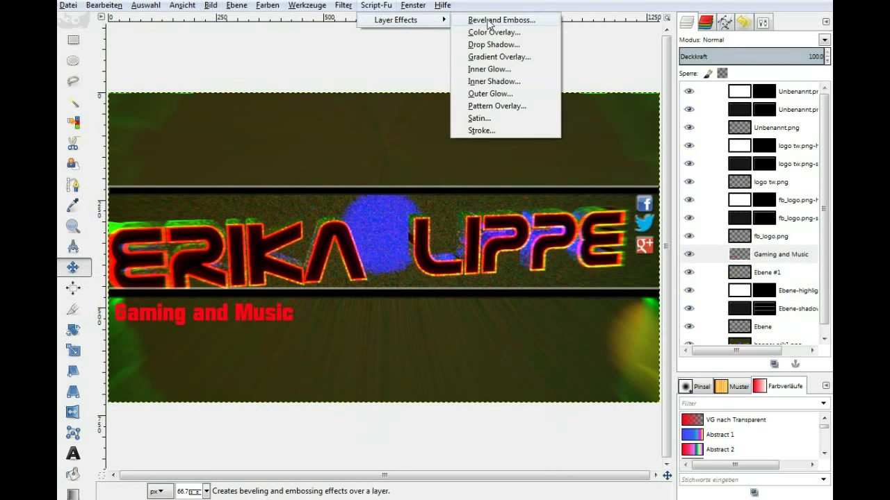
click(508, 20)
click(540, 102)
click(538, 116)
click(393, 148)
scroll(541, 136, down, 3)
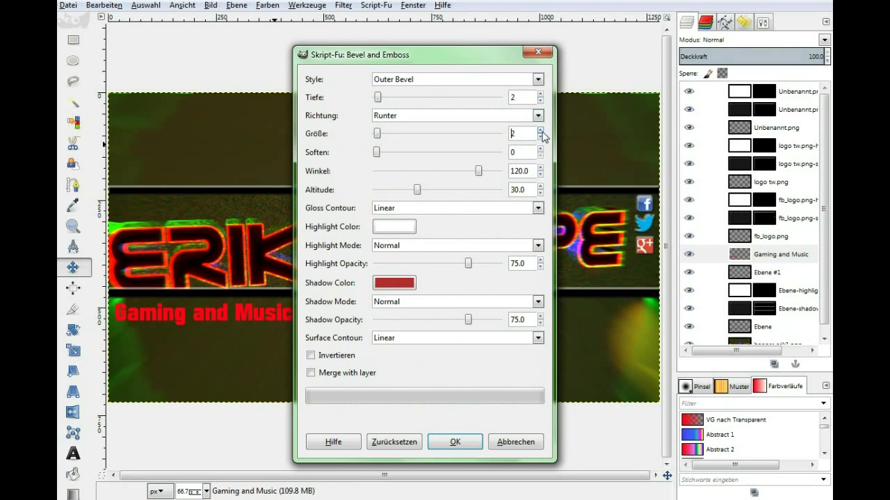
click(537, 208)
click(406, 295)
click(453, 442)
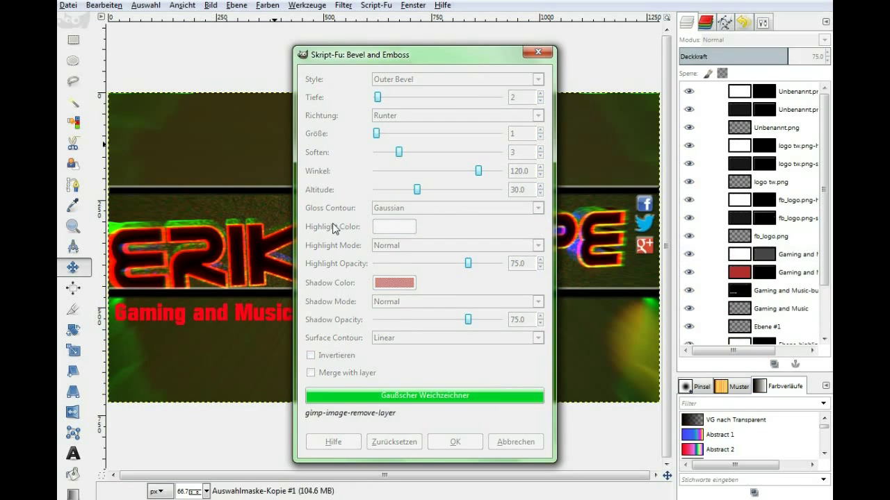
key(ctrl+z)
Step: Reset the bevel settings and apply the plain Emboss style to the subtitle
click(376, 5)
click(507, 20)
click(538, 80)
click(397, 107)
click(538, 208)
click(417, 121)
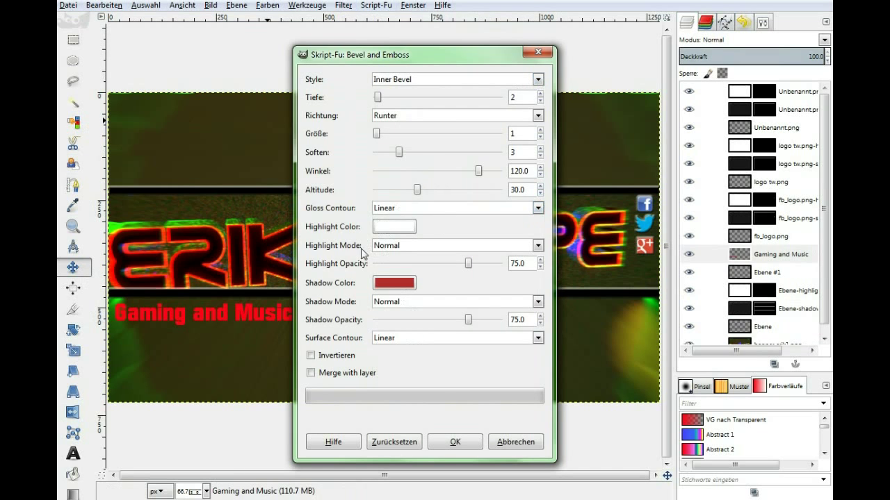
click(394, 443)
click(452, 79)
click(452, 114)
click(454, 442)
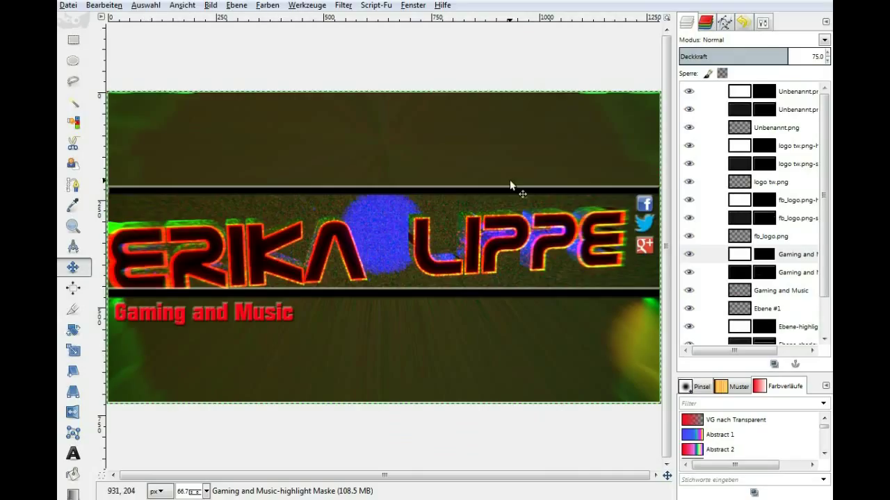
Step: Apply a Colour Balance adjustment to the shadows of the banner erik1.png layer
click(268, 6)
click(313, 36)
click(269, 7)
click(297, 20)
scroll(751, 243, down, 3)
click(782, 336)
click(269, 6)
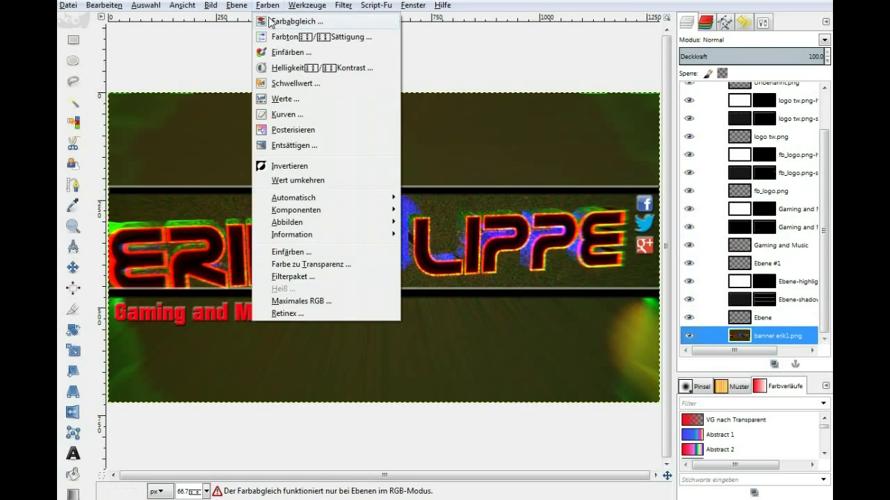
click(269, 22)
click(167, 71)
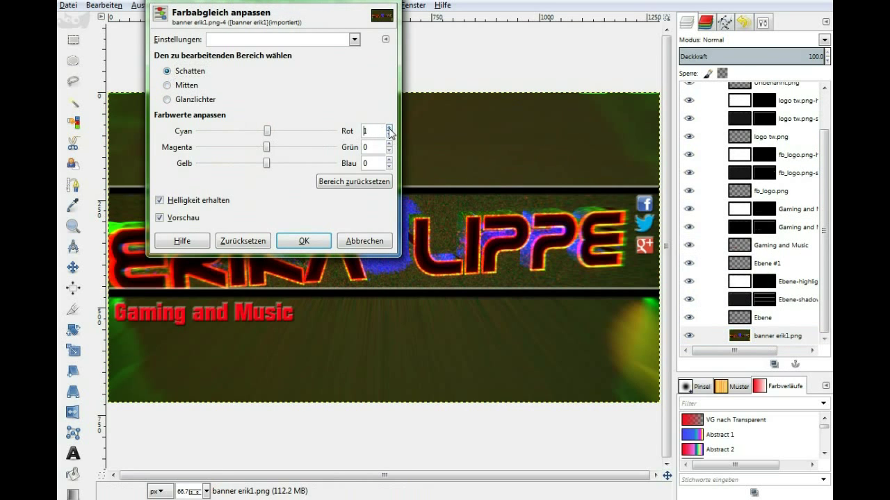
key(Return)
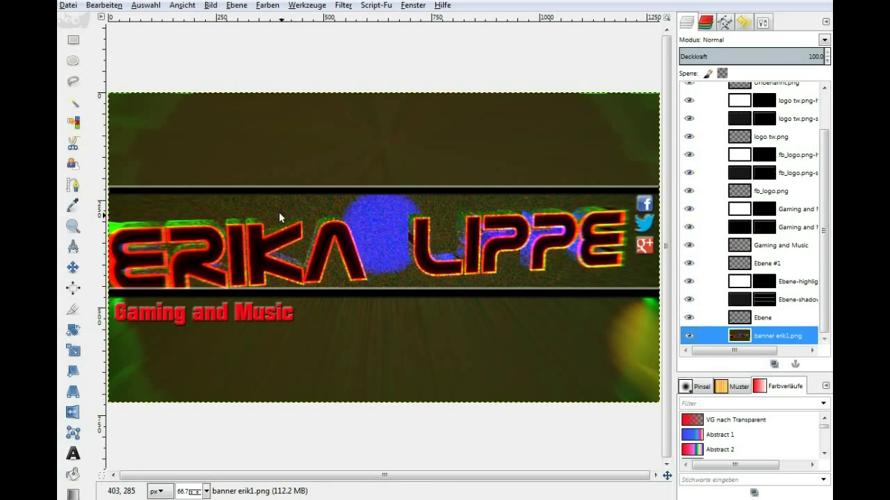
click(67, 5)
Step: Export the finished banner from GIMP as Banner.png on the Desktop
click(105, 171)
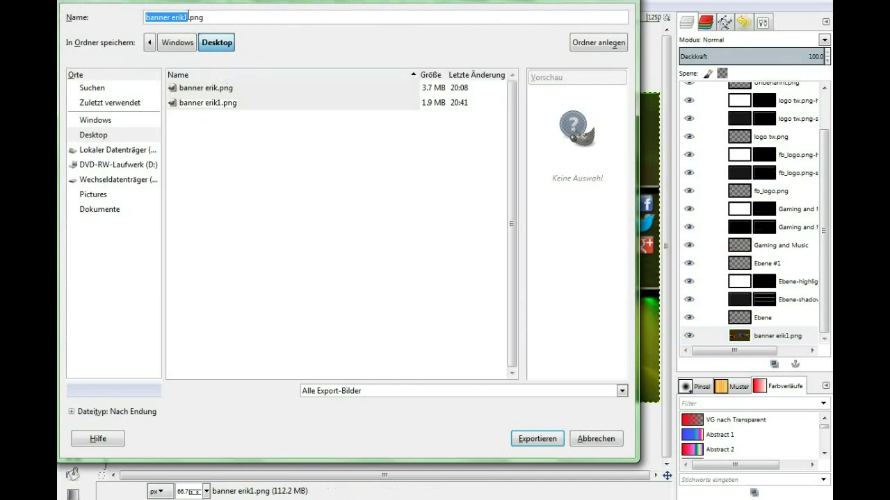
key(BackSpace)
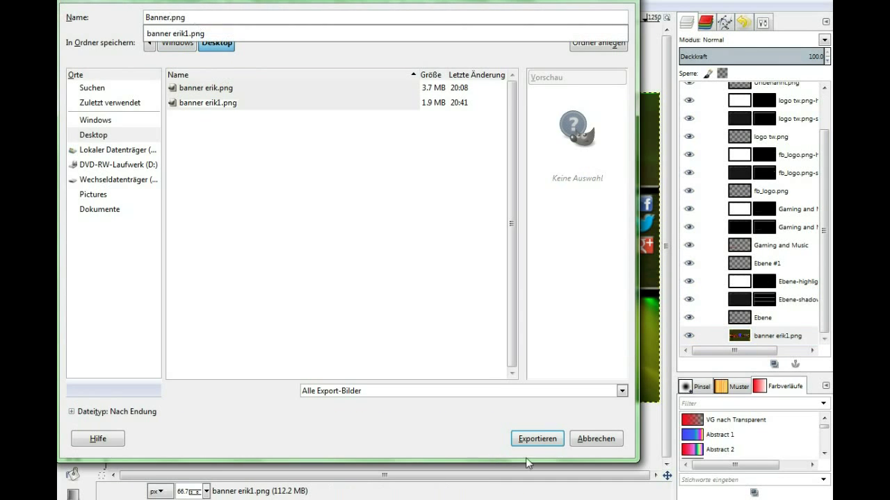
key(Return)
key(Return)
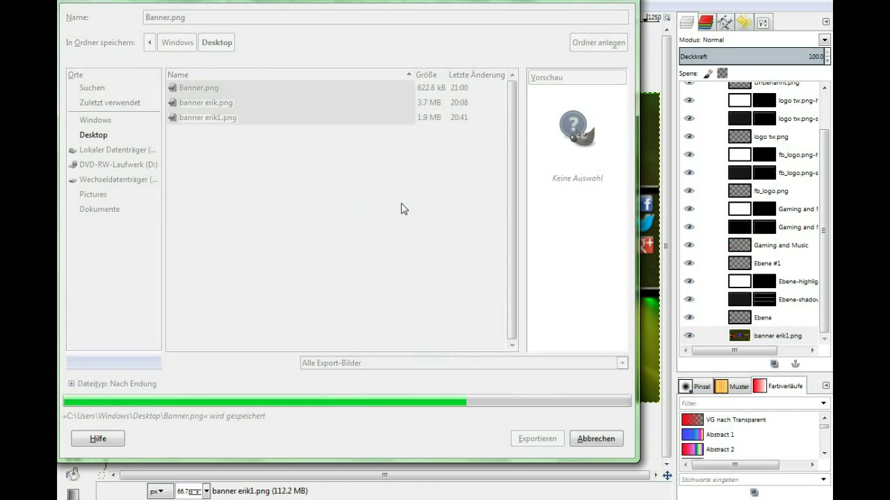